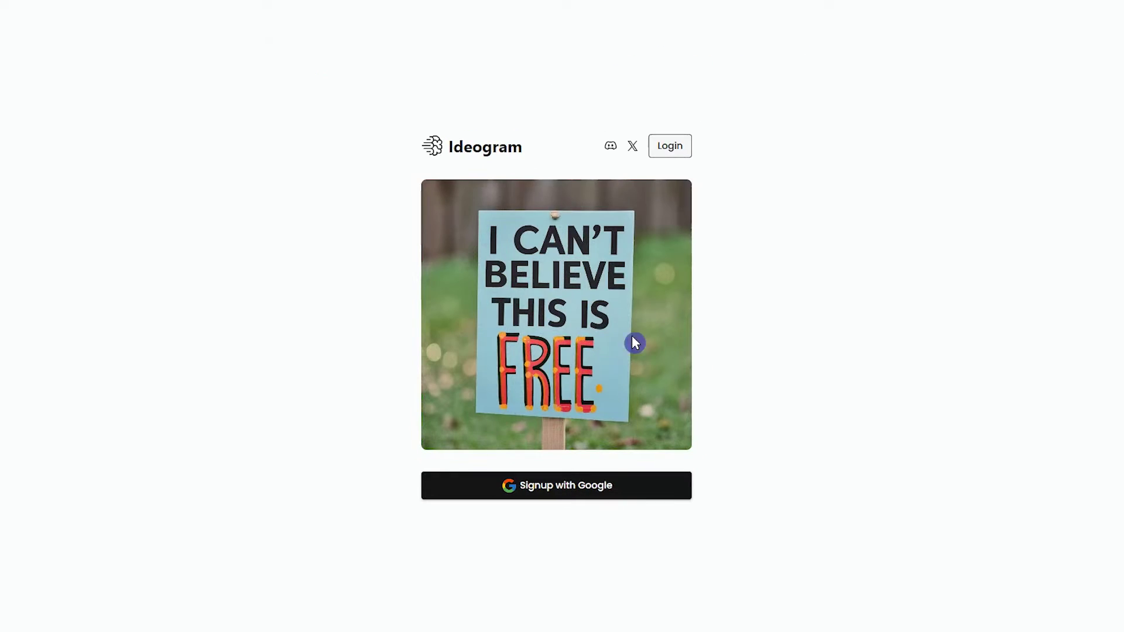
Sign up with Google, accept the terms and complete registration with the chosen username
{"action": "left_click", "coordinate": [644, 487]}
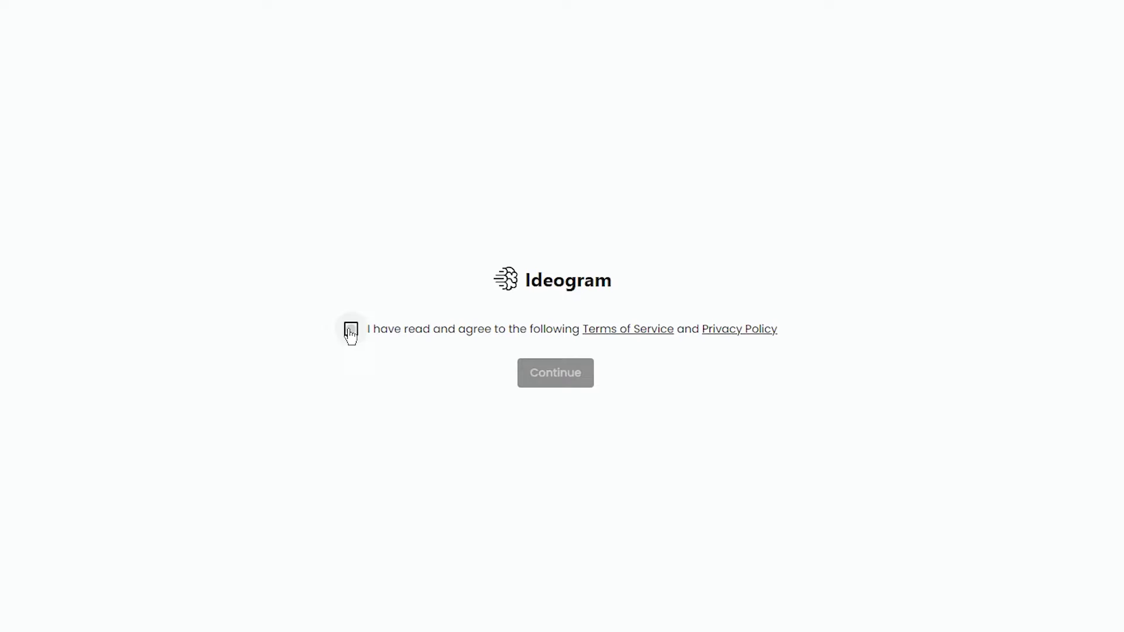
{"action": "left_click", "coordinate": [351, 331]}
{"action": "left_click", "coordinate": [566, 380]}
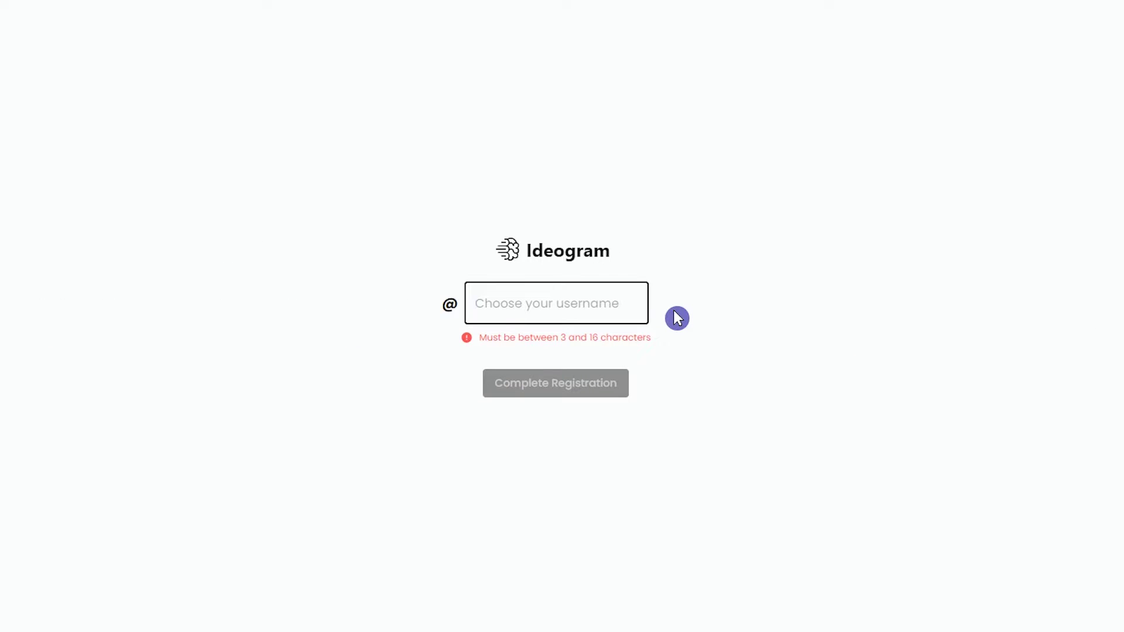
{"action": "type", "text": "ai"}
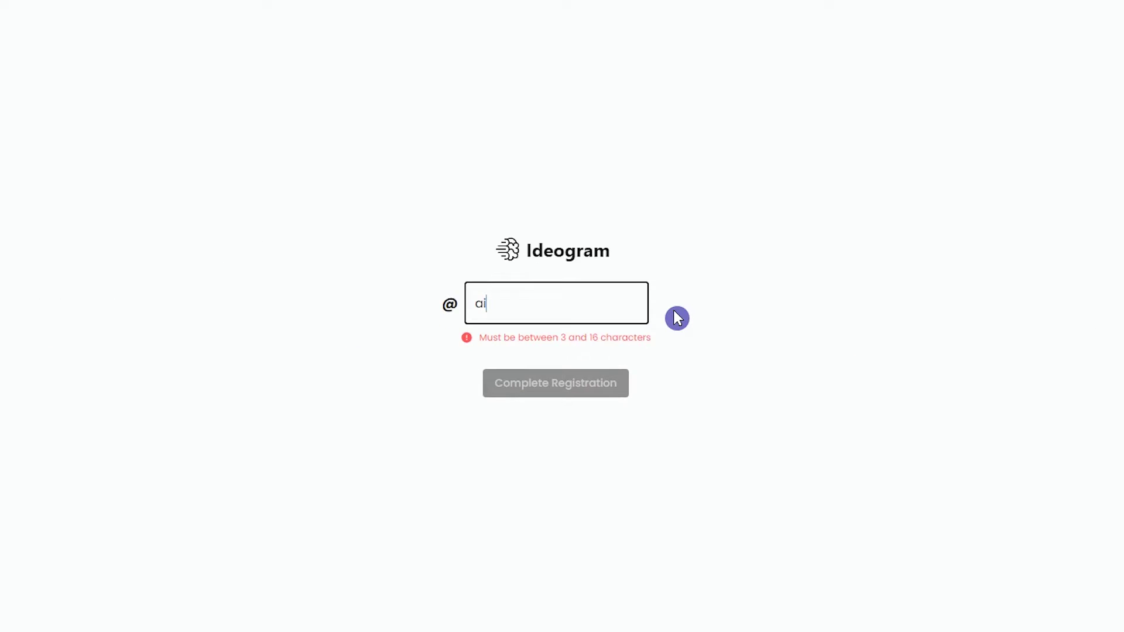
{"action": "type", "text": "edgemaster"}
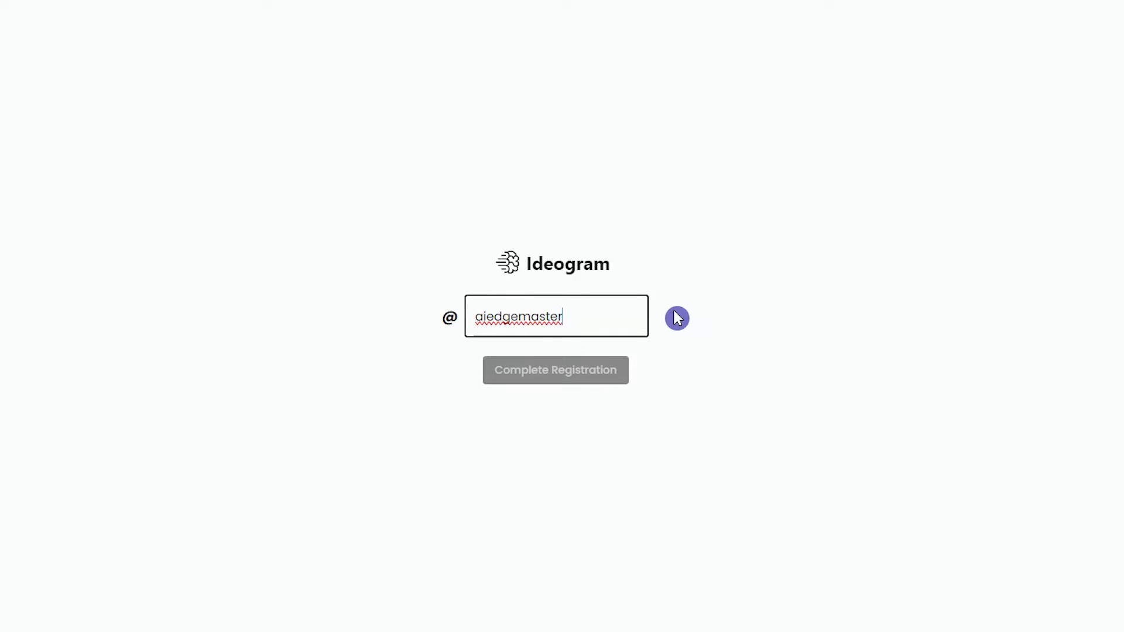
{"action": "type", "text": "y"}
{"action": "left_click", "coordinate": [553, 374]}
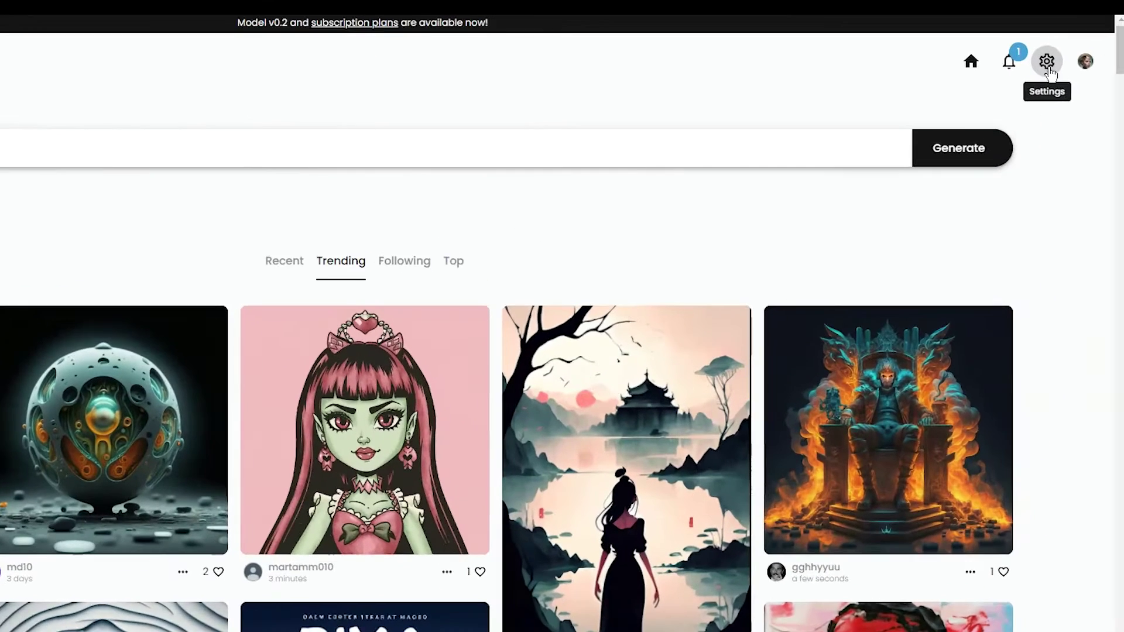
Open Subscription plans from the settings menu and compare monthly against annual prices for Free, Basic and Plus
{"action": "left_click", "coordinate": [997, 60]}
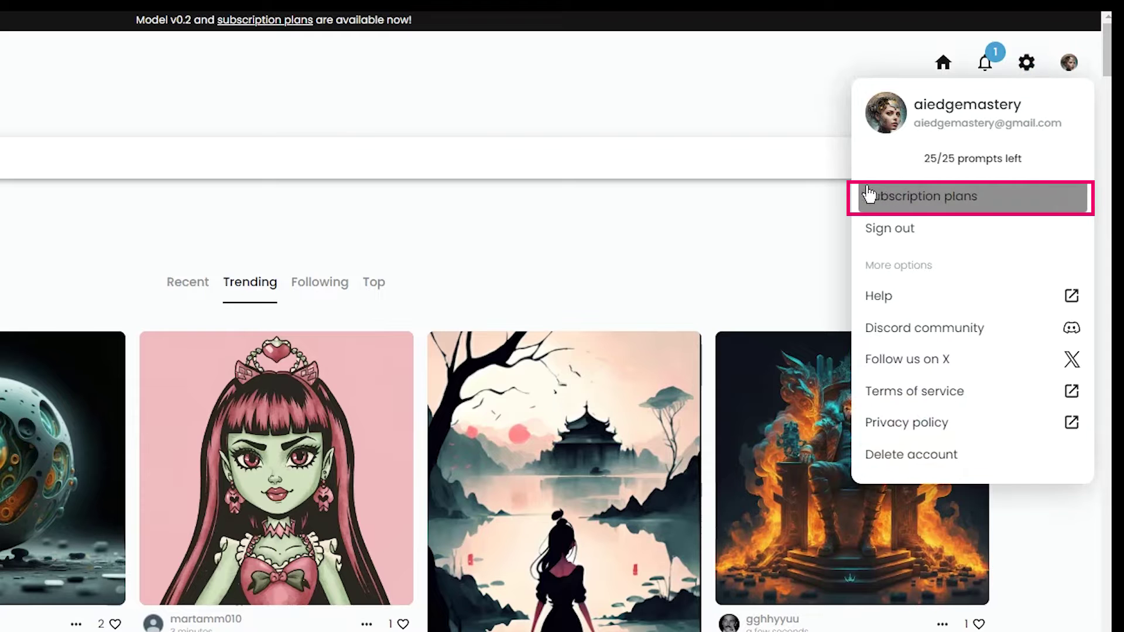
{"action": "left_click", "coordinate": [1047, 197]}
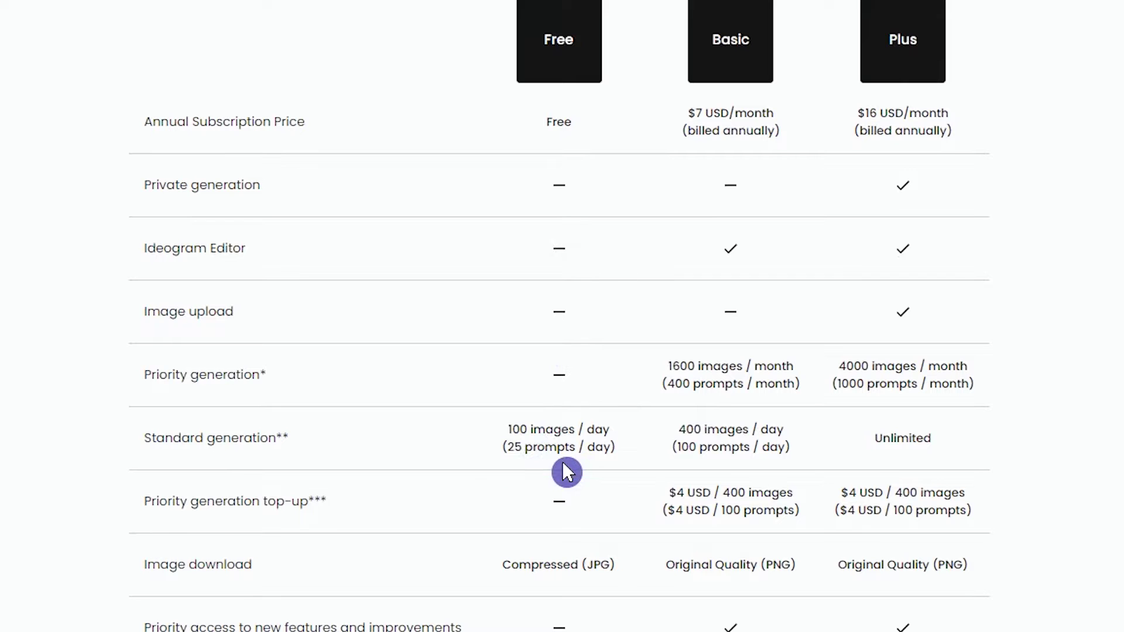
{"action": "left_click", "coordinate": [665, 56]}
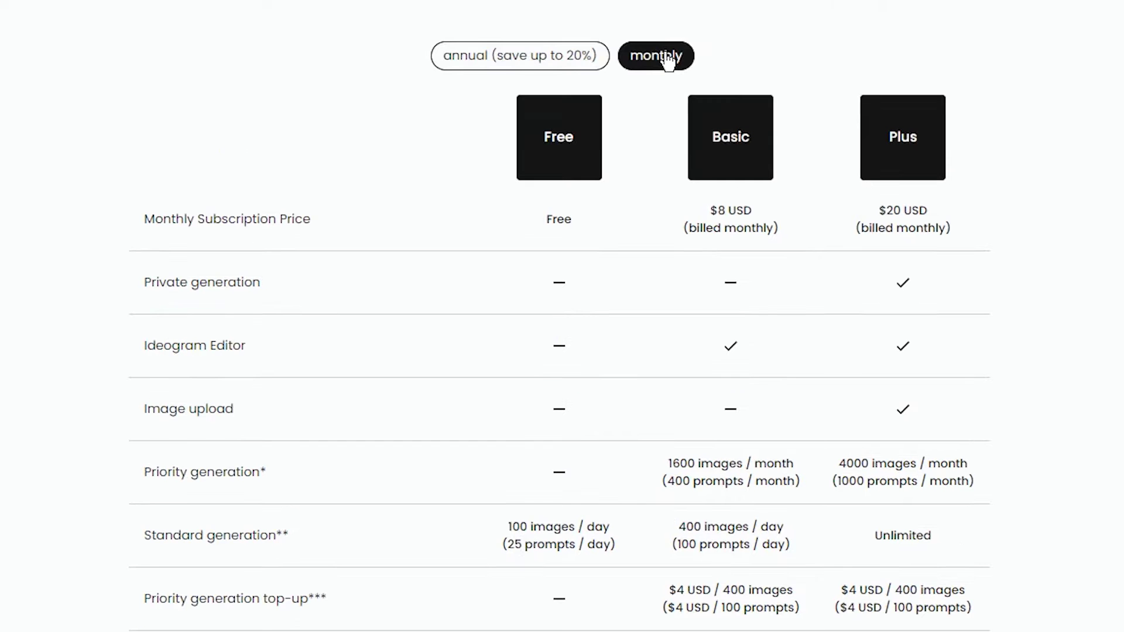
{"action": "left_click", "coordinate": [585, 55]}
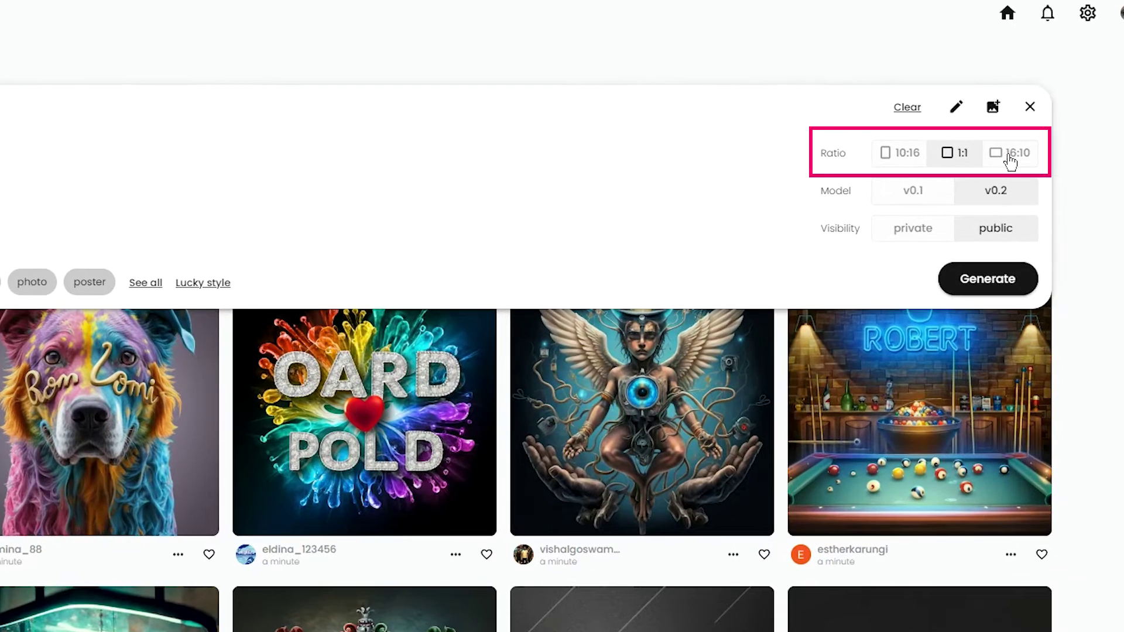
Set the image ratio to 10:16 and keep model v0.2 after briefly trying v0.1
{"action": "left_click", "coordinate": [970, 137]}
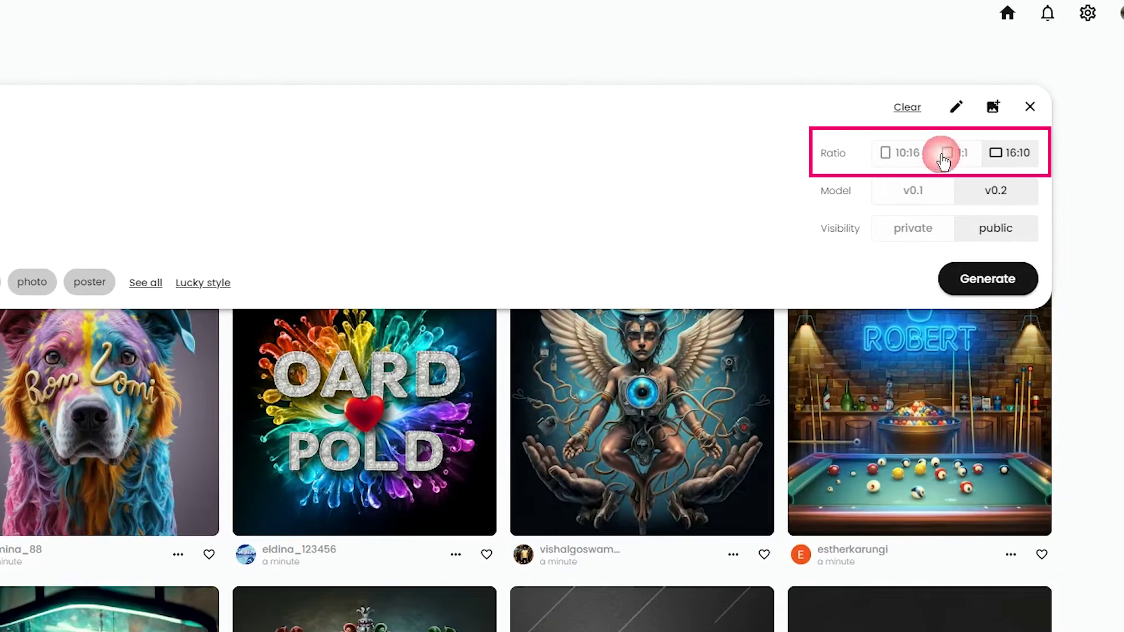
{"action": "left_click", "coordinate": [907, 156]}
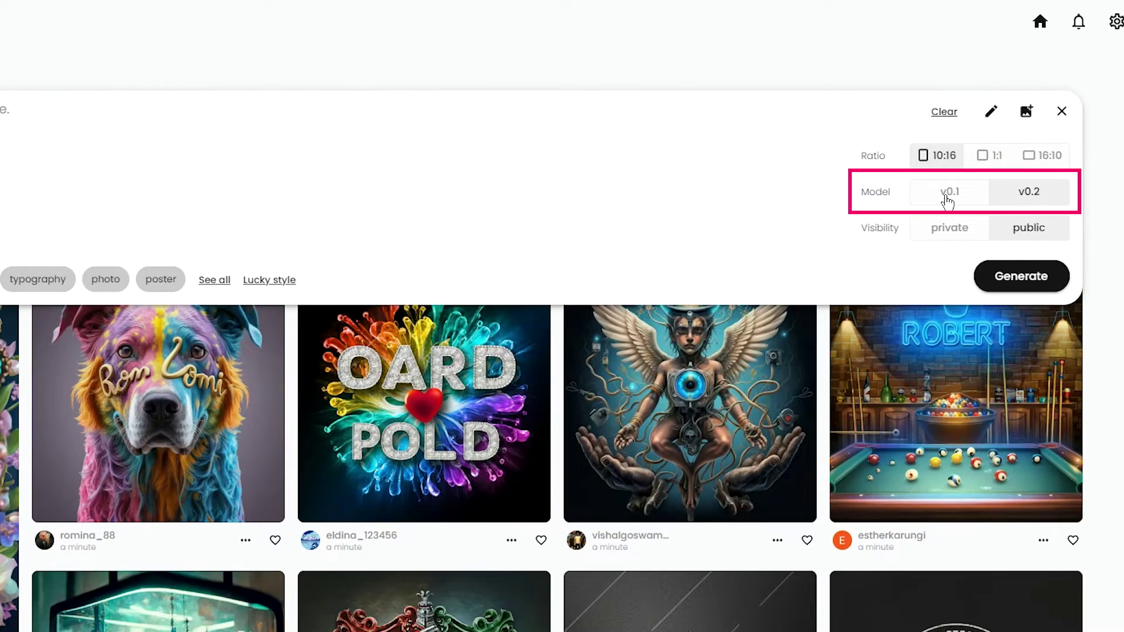
{"action": "left_click", "coordinate": [948, 199]}
{"action": "left_click", "coordinate": [1032, 198]}
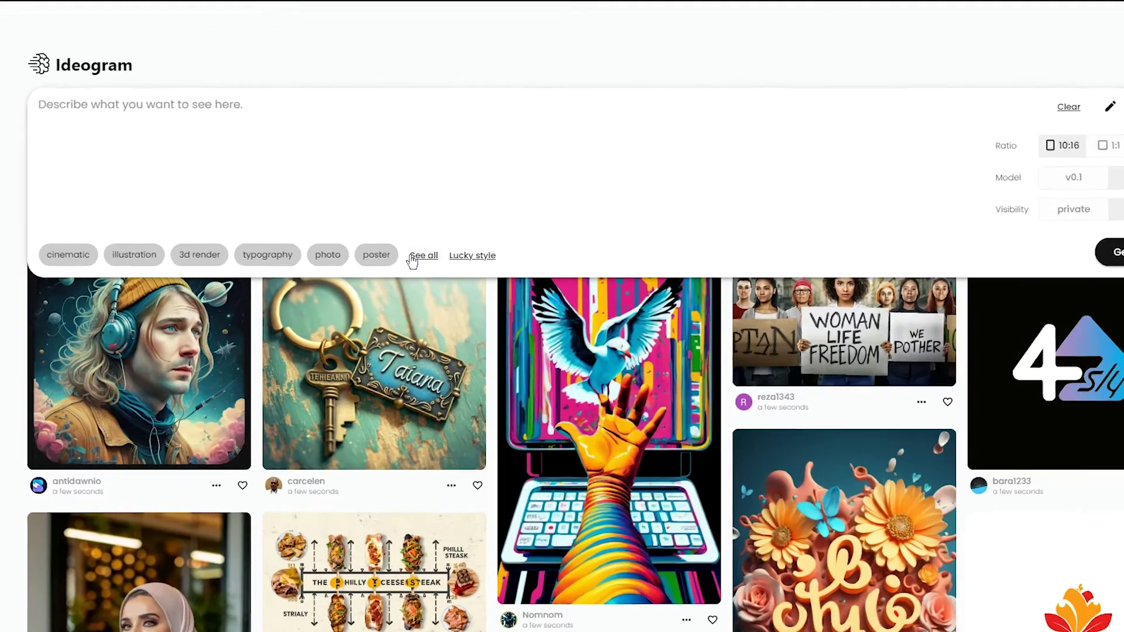
Show all style tags and add the poster, fashion, anime and architecture styles
{"action": "left_click", "coordinate": [373, 250]}
{"action": "left_click", "coordinate": [462, 230]}
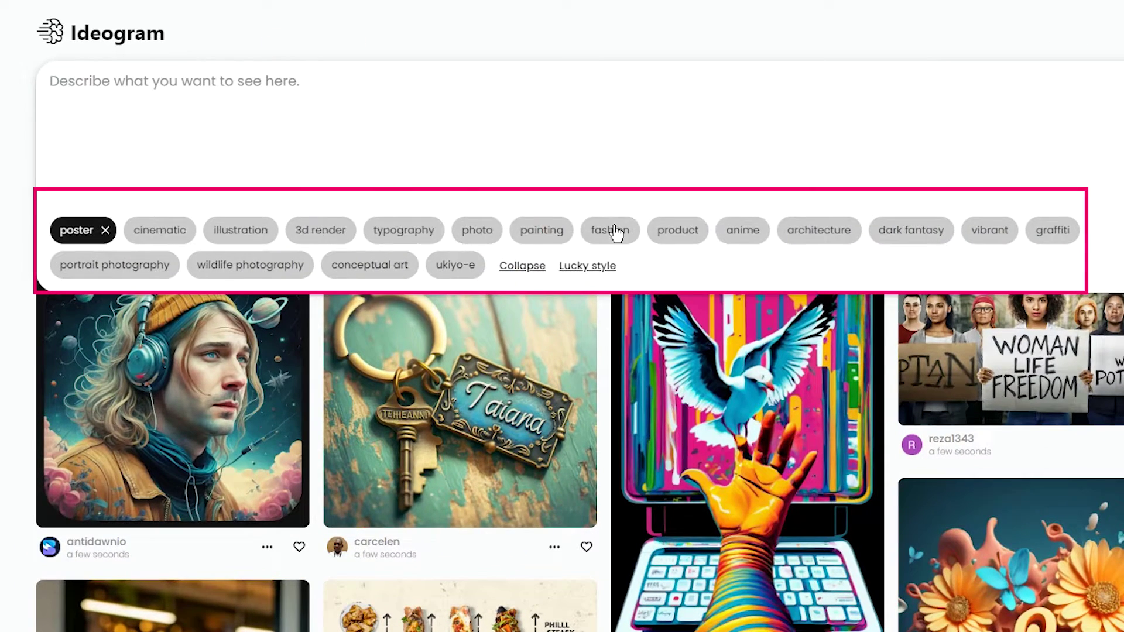
{"action": "left_click", "coordinate": [615, 231]}
{"action": "left_click", "coordinate": [743, 230]}
{"action": "left_click", "coordinate": [850, 237]}
{"action": "left_click", "coordinate": [825, 256]}
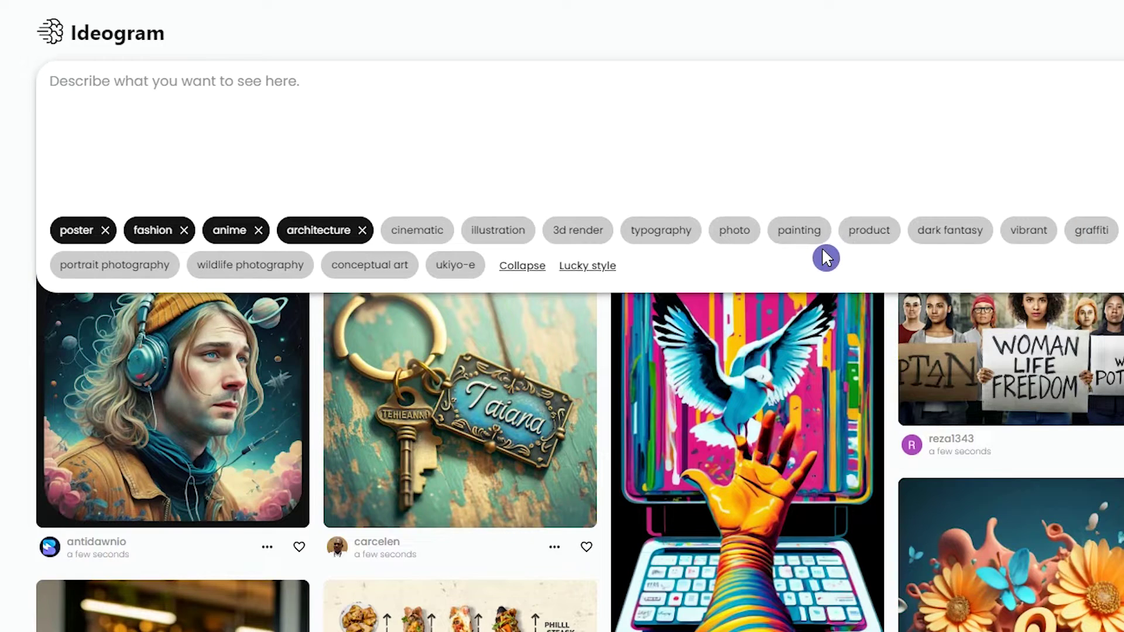
Remove those four styles again and apply a randomly picked Lucky style (fashion)
{"action": "left_click", "coordinate": [362, 230]}
{"action": "left_click", "coordinate": [258, 230]}
{"action": "left_click", "coordinate": [183, 231]}
{"action": "left_click", "coordinate": [106, 231]}
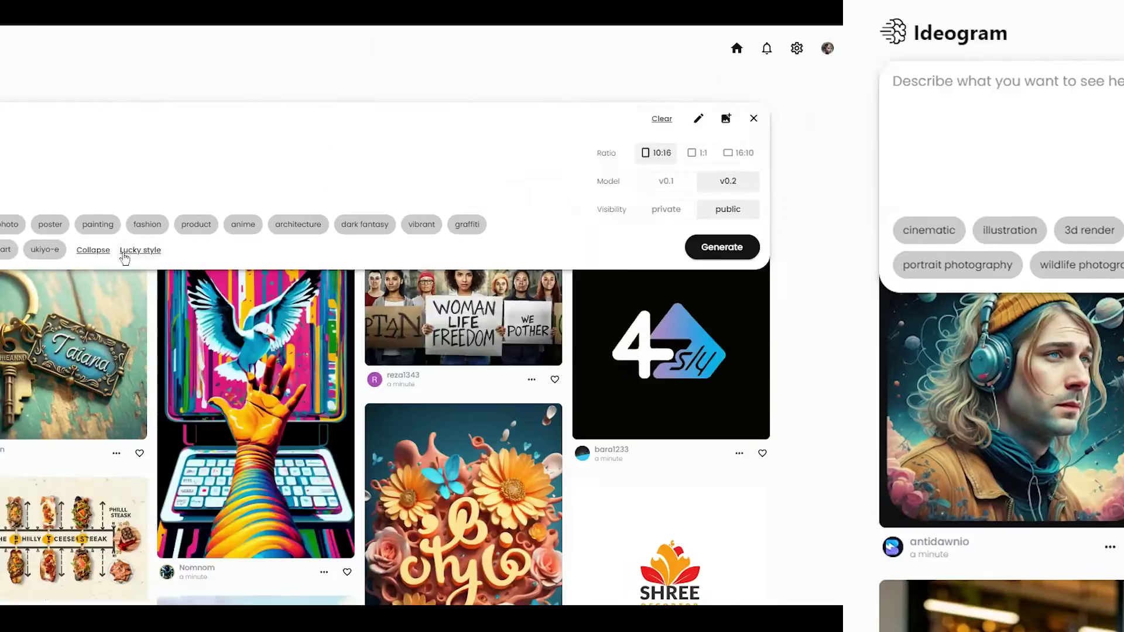
{"action": "left_click", "coordinate": [124, 252]}
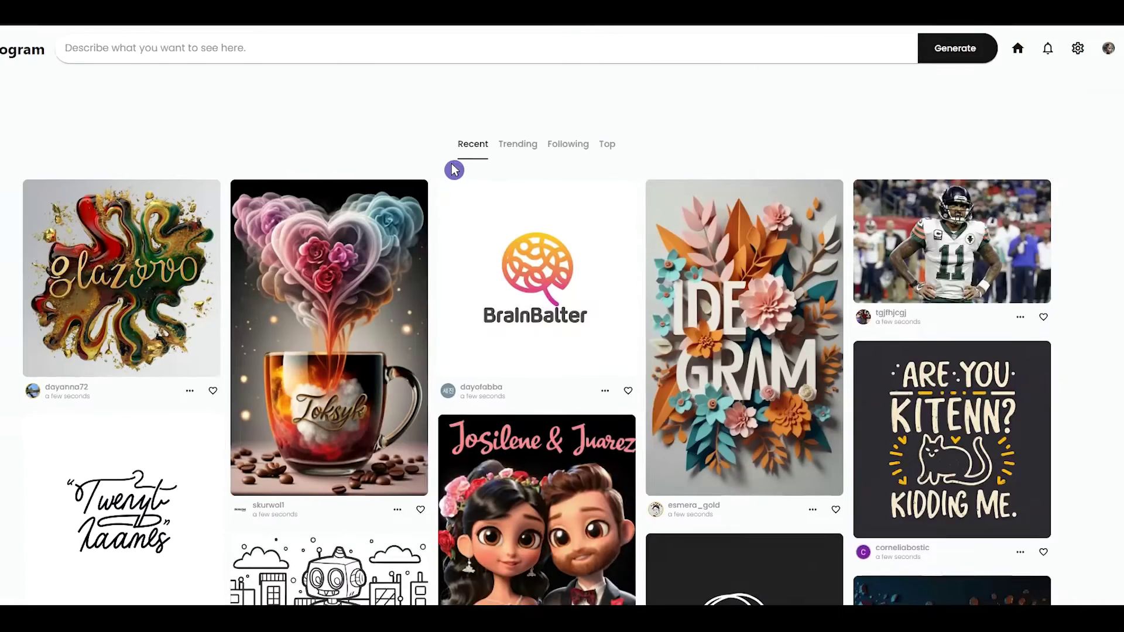
Browse the Trending and Top feeds, open the puppy post and view its Cover variation
{"action": "scroll", "coordinate": [439, 237], "scroll_direction": "down", "scroll_amount": 2}
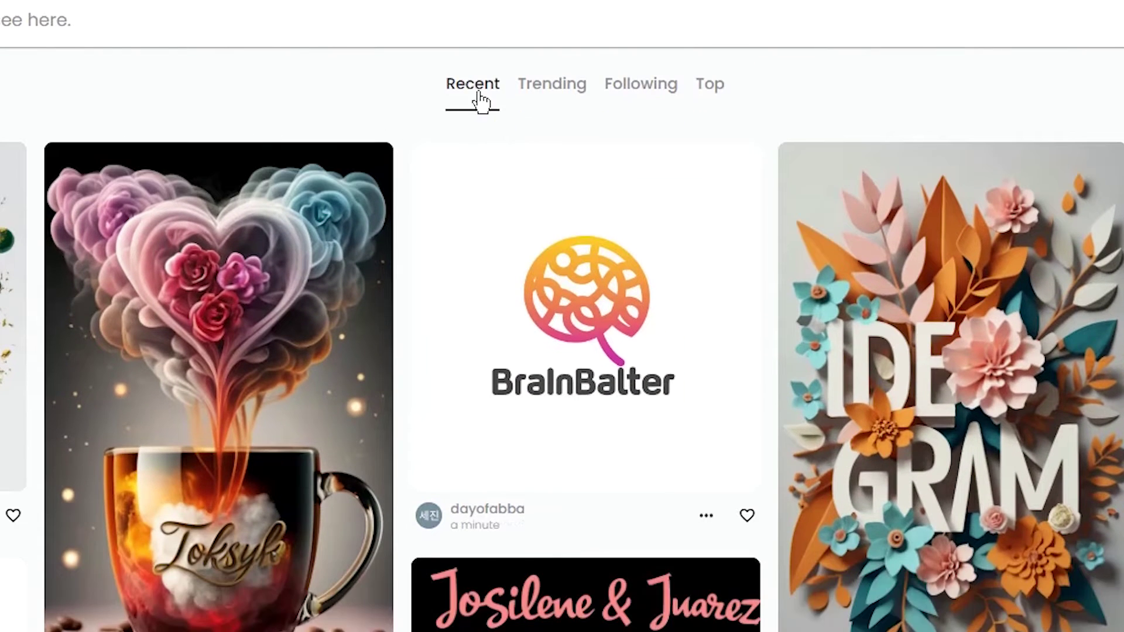
{"action": "left_click", "coordinate": [576, 95]}
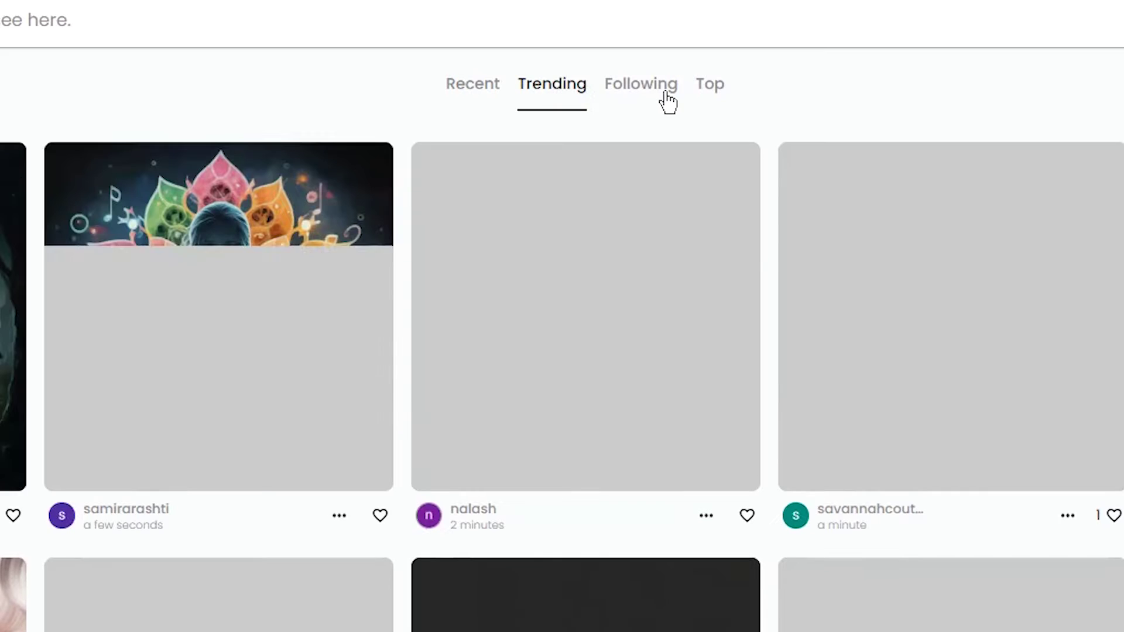
{"action": "left_click", "coordinate": [721, 93]}
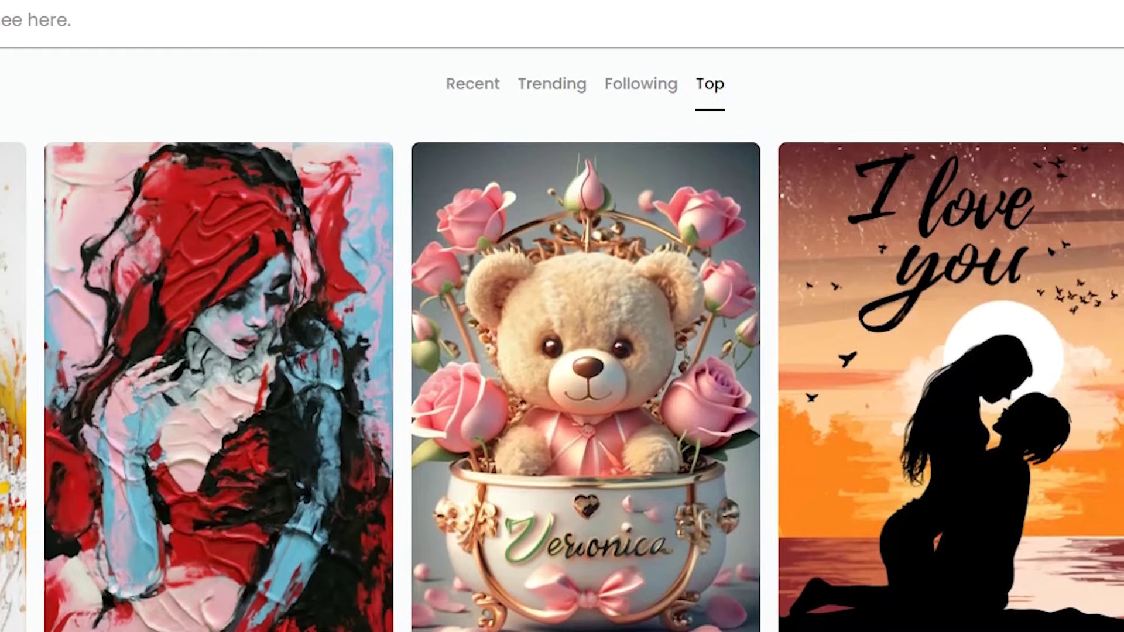
{"action": "scroll", "coordinate": [562, 375], "scroll_direction": "down", "scroll_amount": 10}
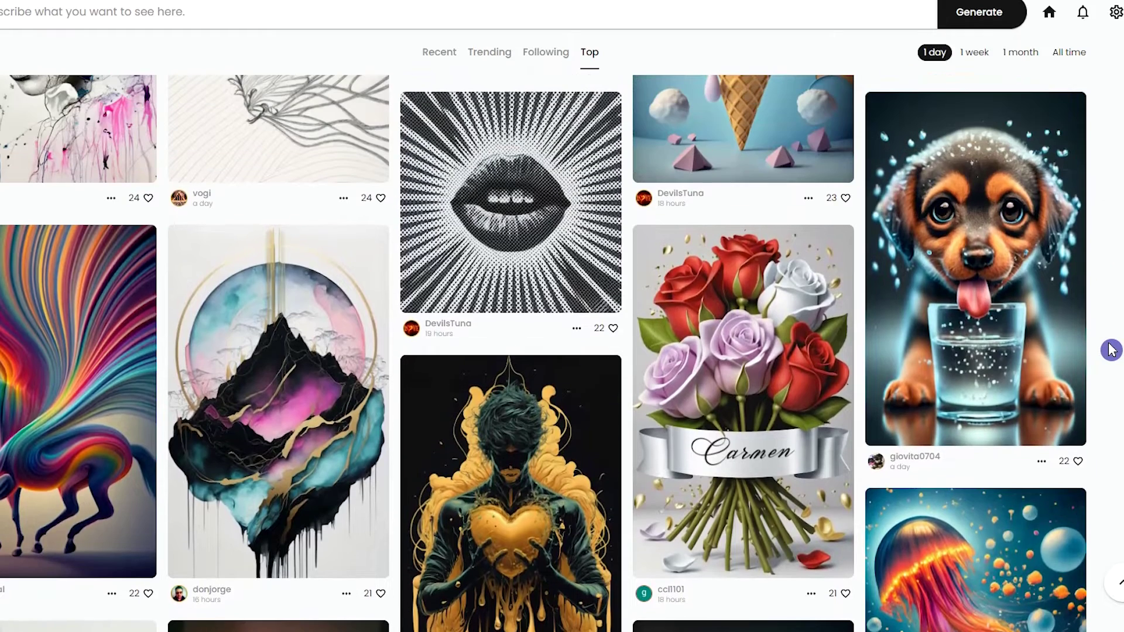
{"action": "left_click", "coordinate": [986, 301]}
{"action": "scroll", "coordinate": [230, 577], "scroll_direction": "down", "scroll_amount": 3}
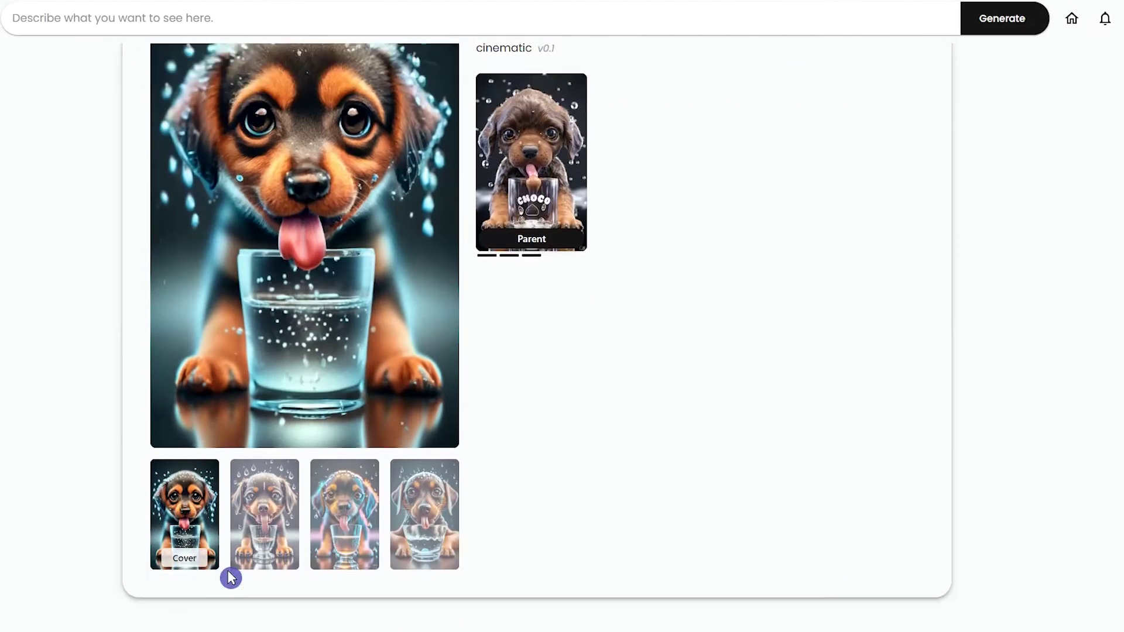
{"action": "scroll", "coordinate": [252, 562], "scroll_direction": "up", "scroll_amount": 1}
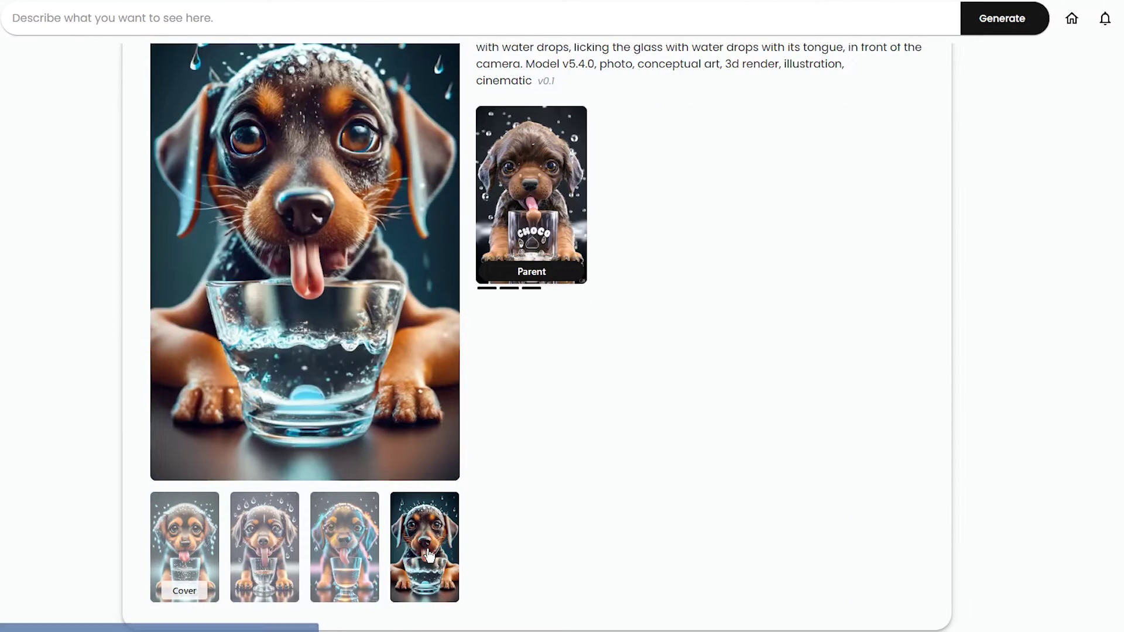
{"action": "left_click", "coordinate": [185, 547]}
Scroll through the puppy post and start a Remix from its options menu
{"action": "scroll", "coordinate": [272, 556], "scroll_direction": "up", "scroll_amount": 2}
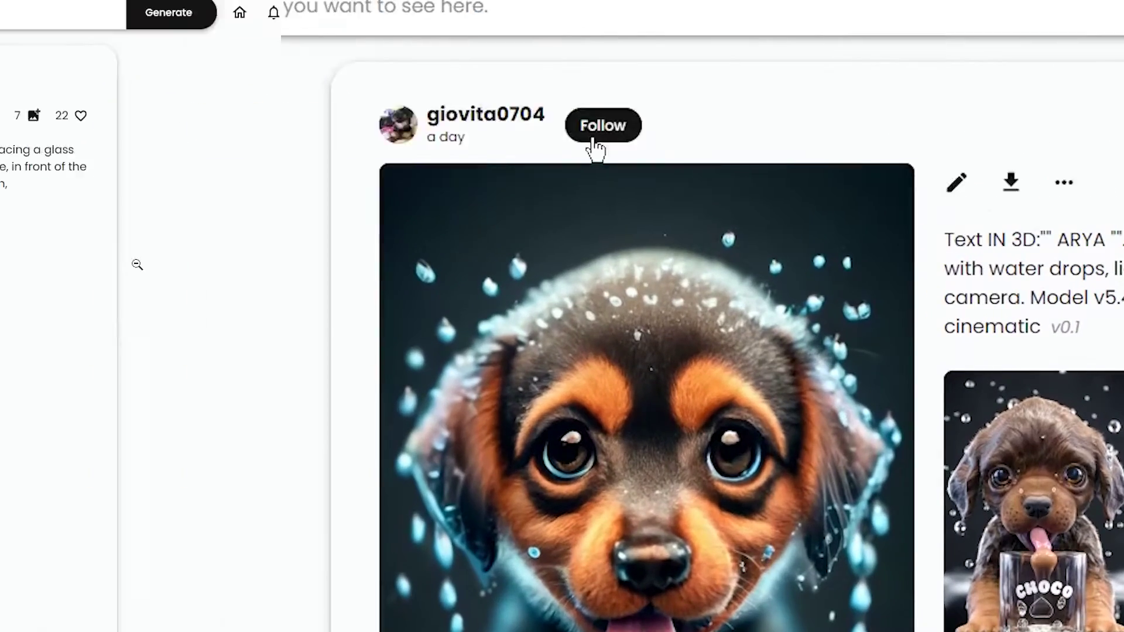
{"action": "scroll", "coordinate": [978, 266], "scroll_direction": "down", "scroll_amount": 10}
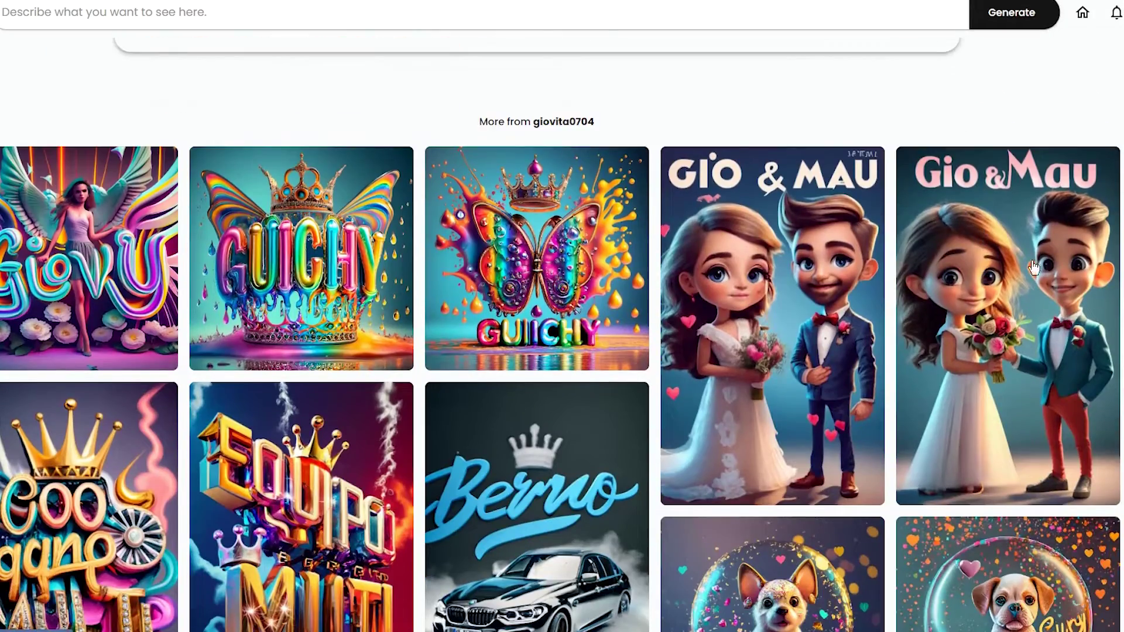
{"action": "scroll", "coordinate": [1034, 268], "scroll_direction": "down", "scroll_amount": 5}
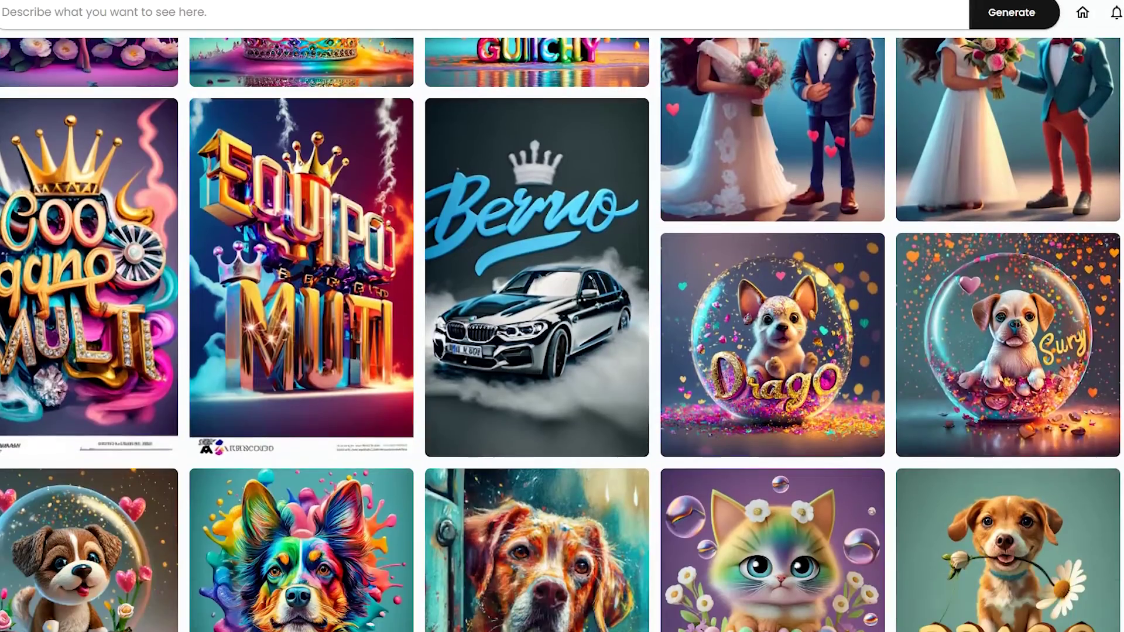
{"action": "scroll", "coordinate": [560, 334], "scroll_direction": "down", "scroll_amount": 5}
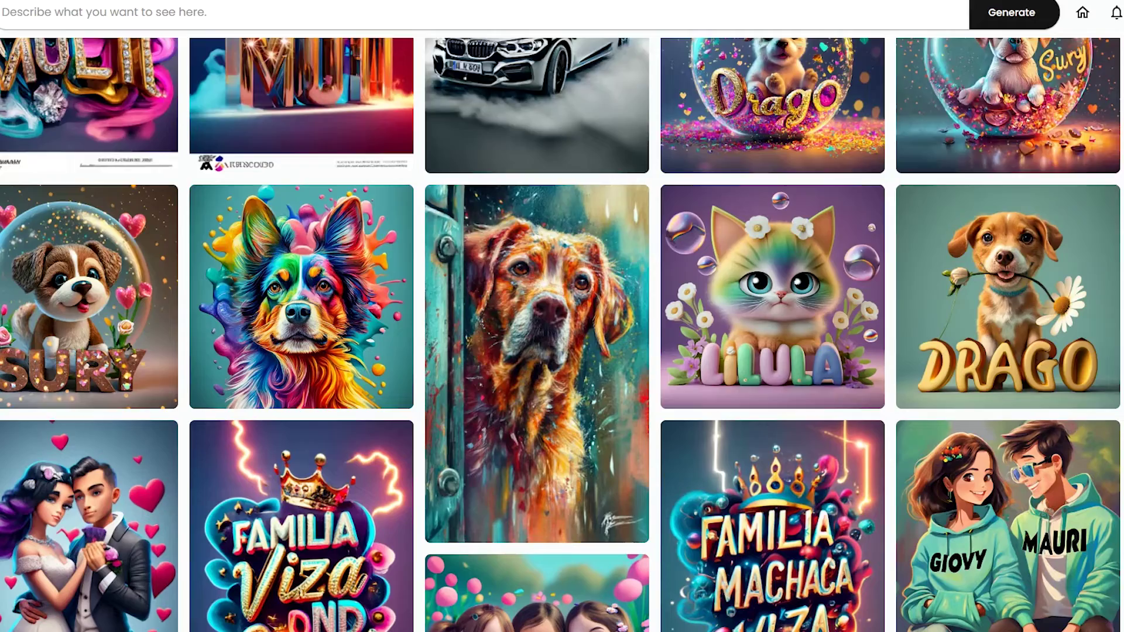
{"action": "scroll", "coordinate": [560, 335], "scroll_direction": "down", "scroll_amount": 9}
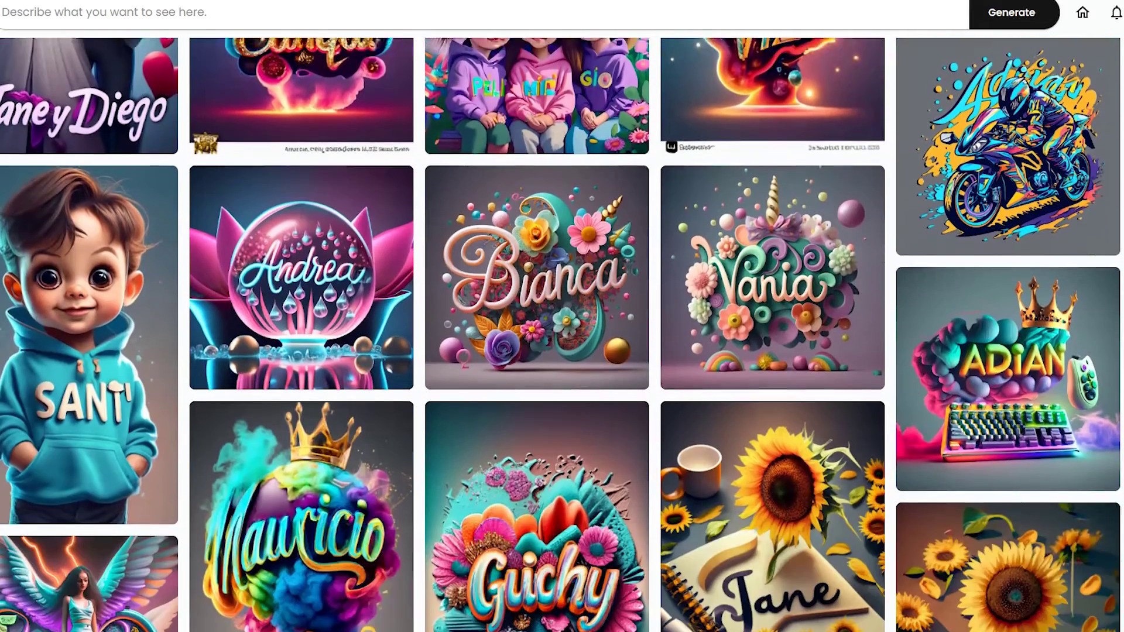
{"action": "scroll", "coordinate": [560, 334], "scroll_direction": "down", "scroll_amount": 6}
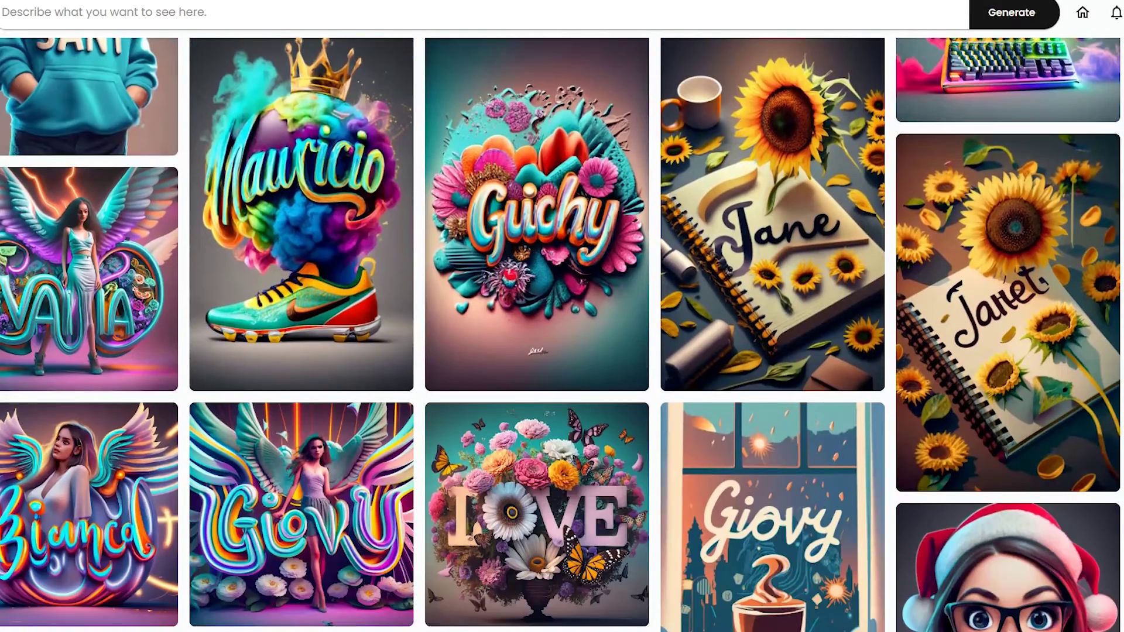
{"action": "scroll", "coordinate": [560, 335], "scroll_direction": "up", "scroll_amount": 10}
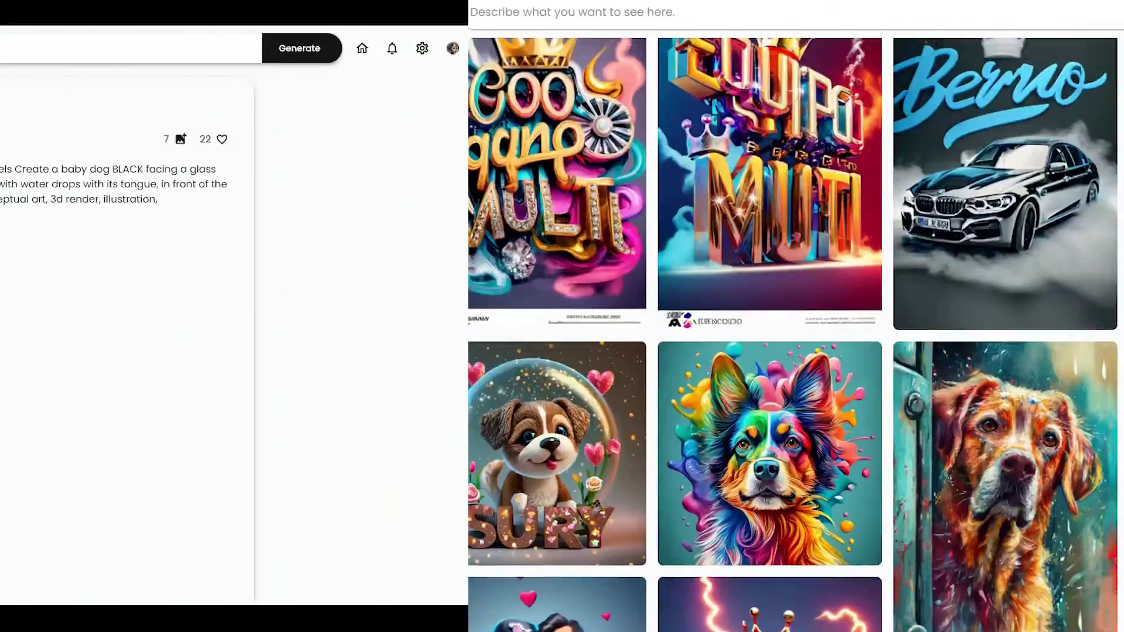
{"action": "left_click", "coordinate": [543, 141]}
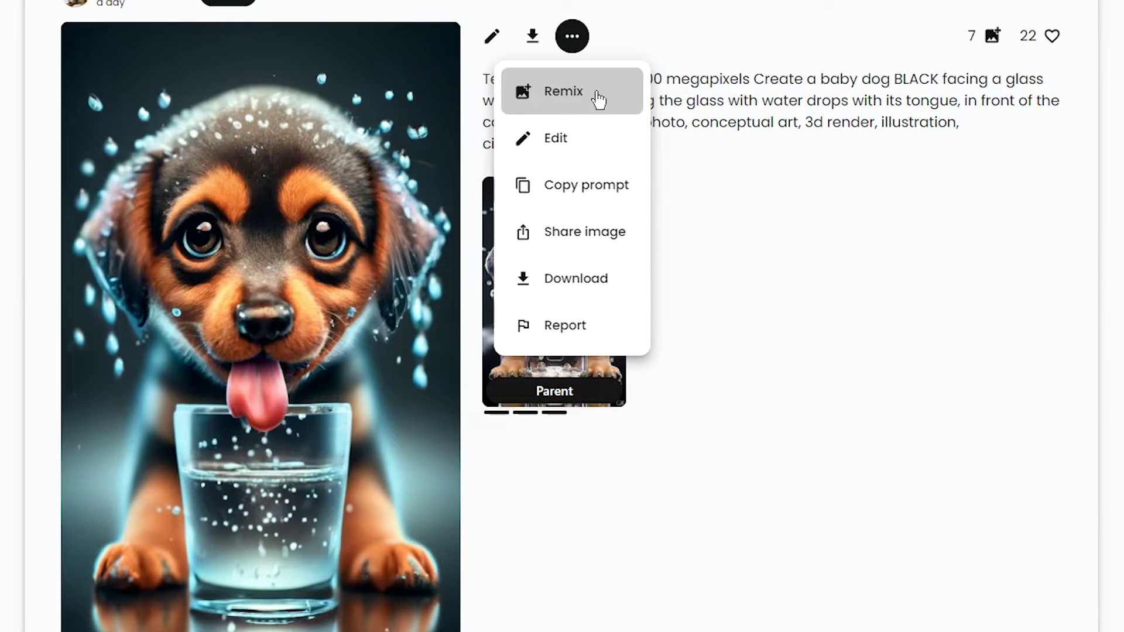
{"action": "left_click", "coordinate": [598, 99]}
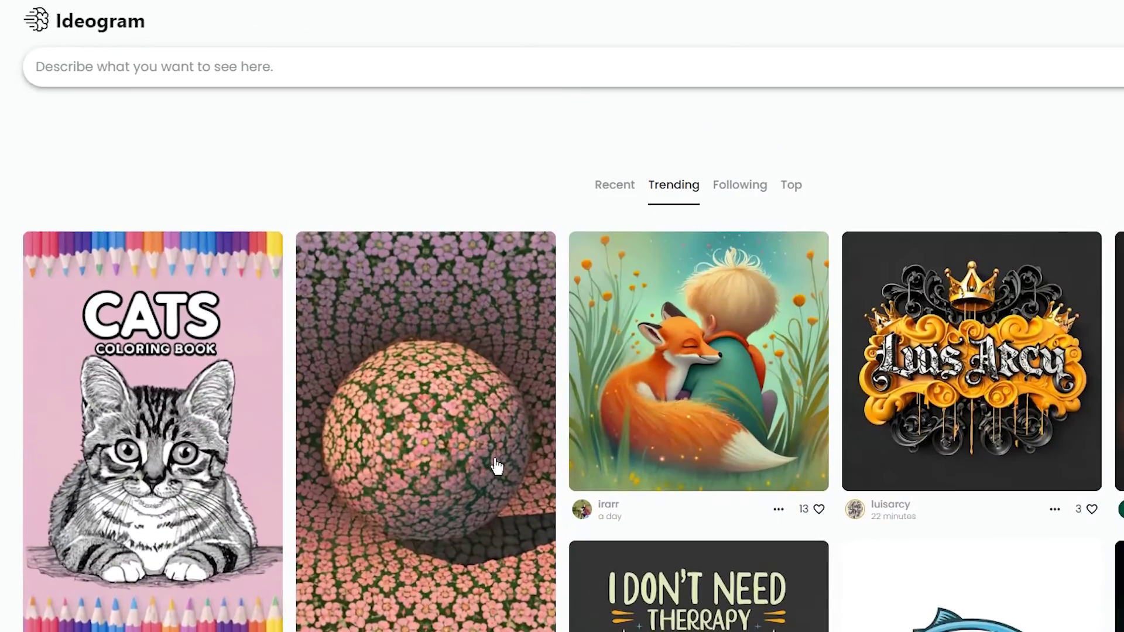
Generate images from the 'Be Happy' cloudy-sky prompt with 3d render, vibrant and conceptual art styles
{"action": "left_click", "coordinate": [241, 66]}
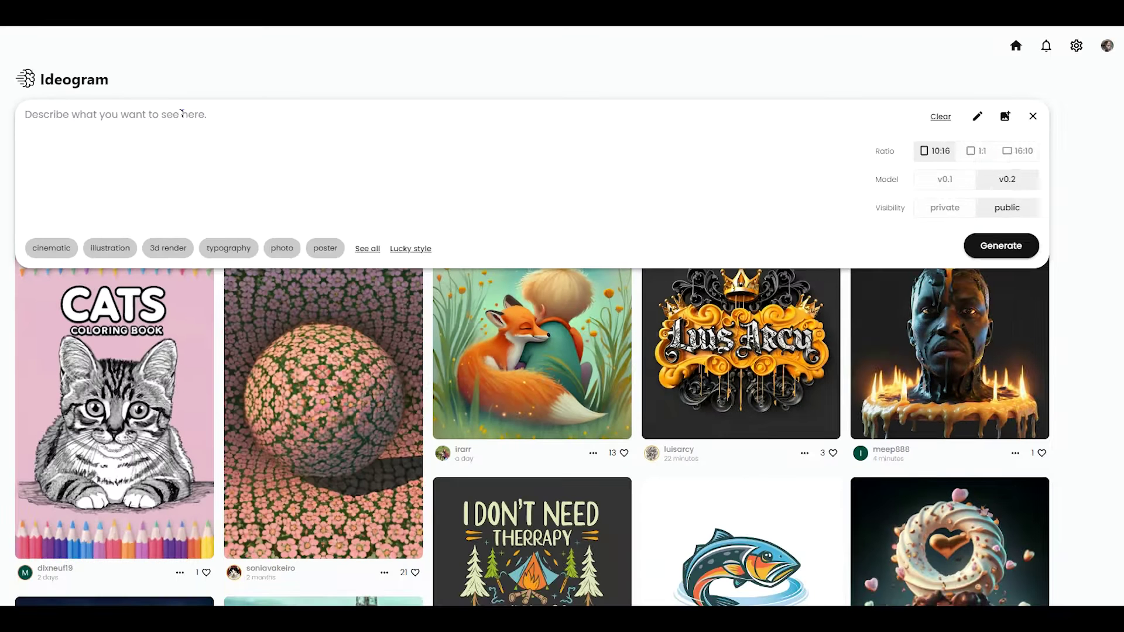
{"action": "type", "text": "Be Happy, cloudy sky, light blue and purpl"}
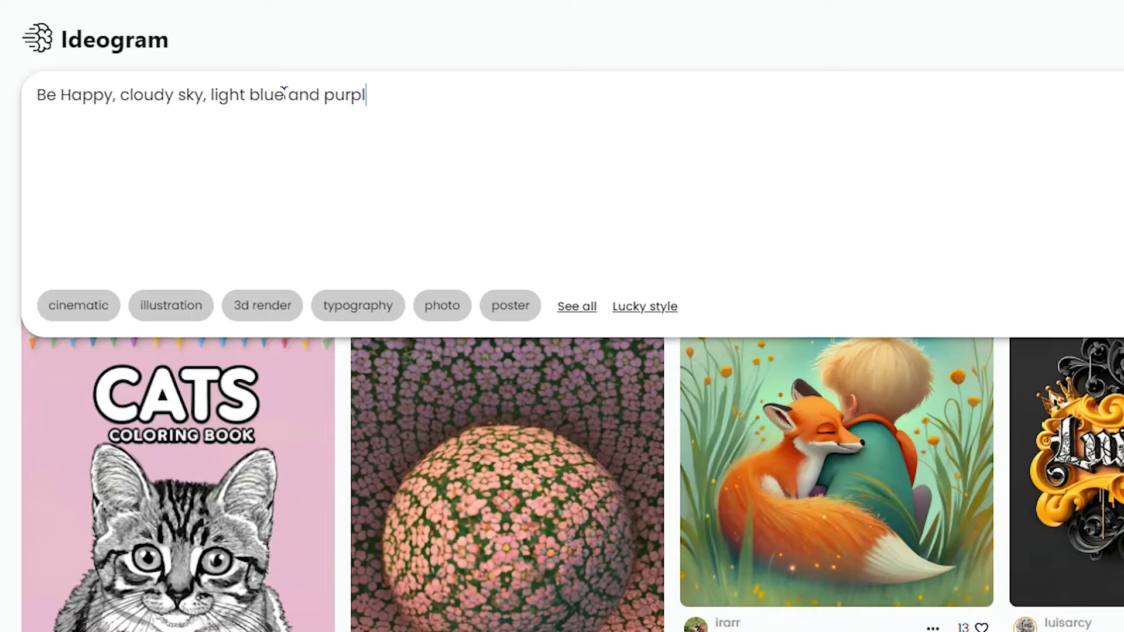
{"action": "type", "text": "heme"}
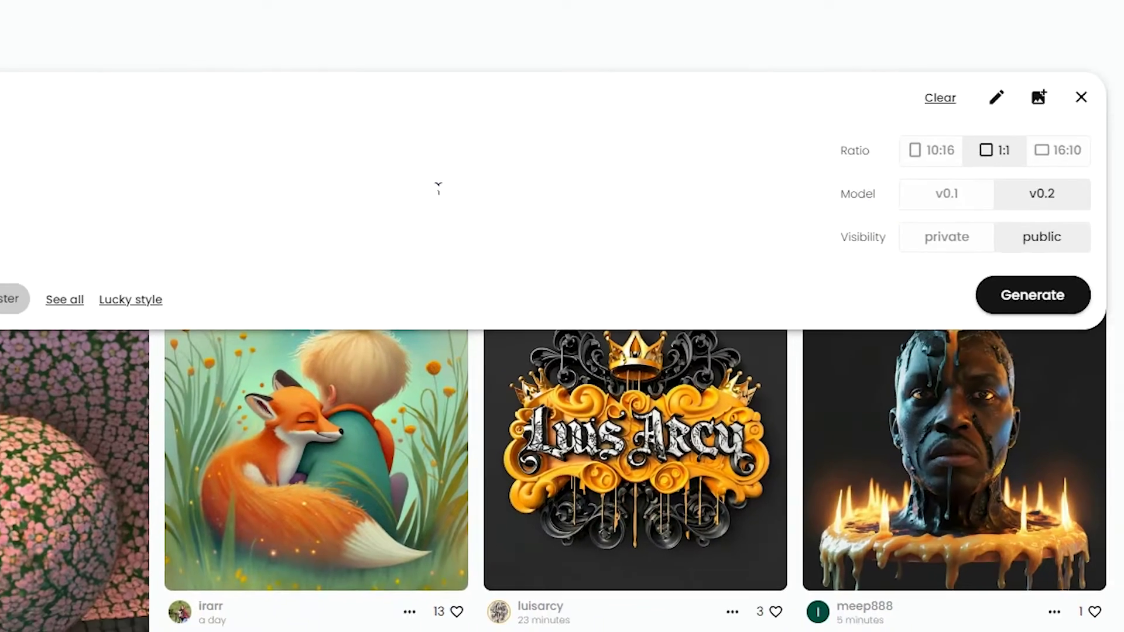
{"action": "left_click", "coordinate": [576, 306]}
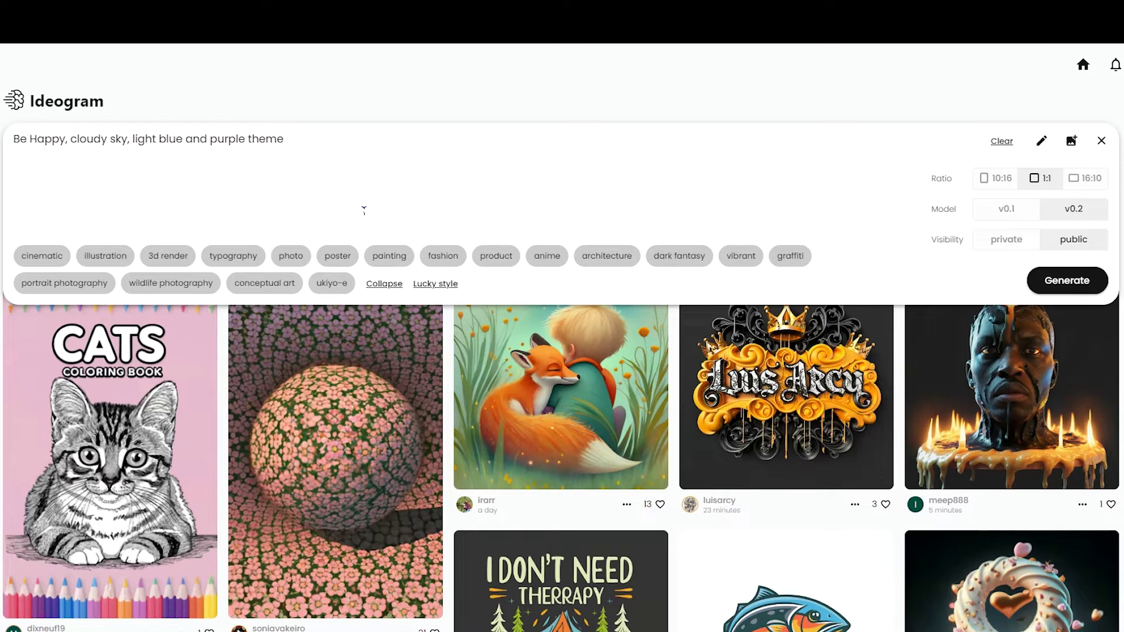
{"action": "left_click", "coordinate": [168, 256]}
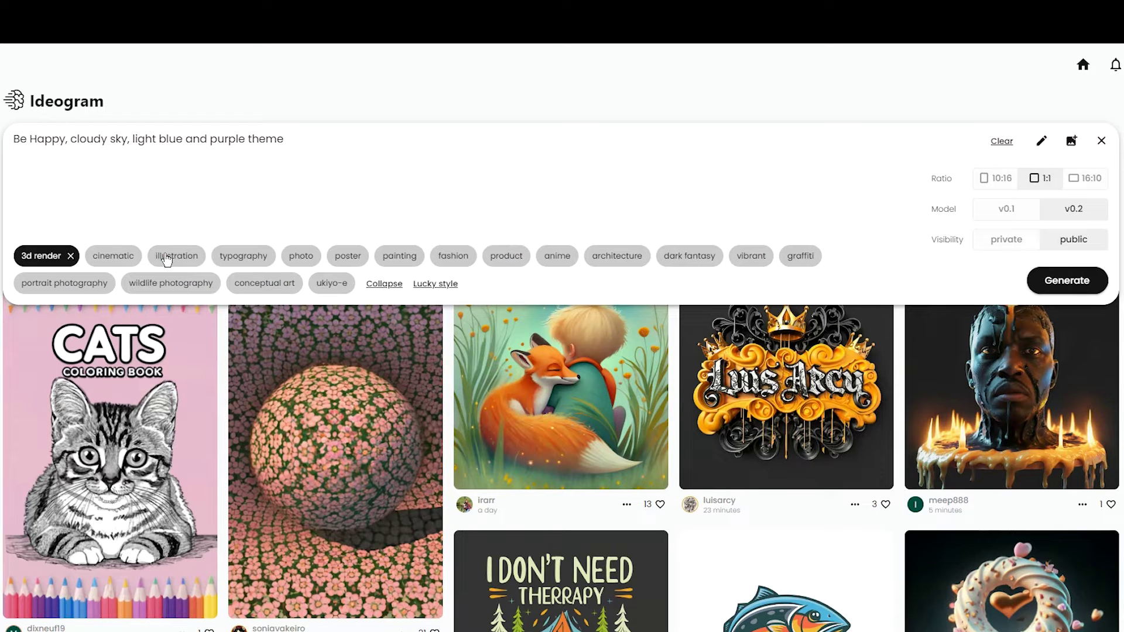
{"action": "left_click", "coordinate": [757, 258]}
{"action": "left_click", "coordinate": [287, 283]}
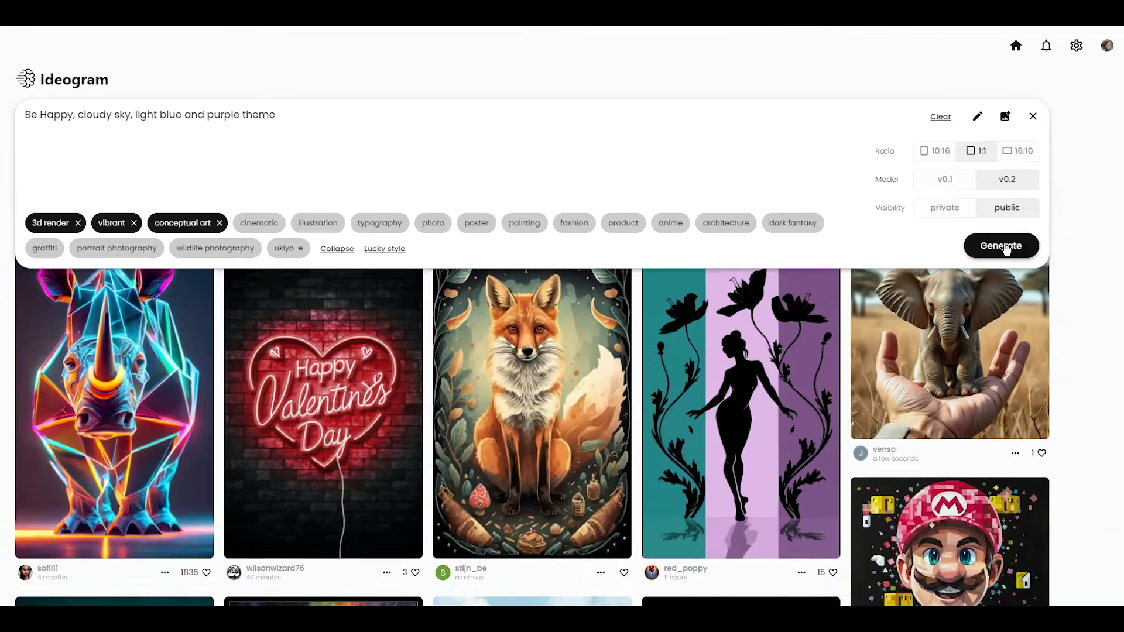
{"action": "left_click", "coordinate": [1066, 280]}
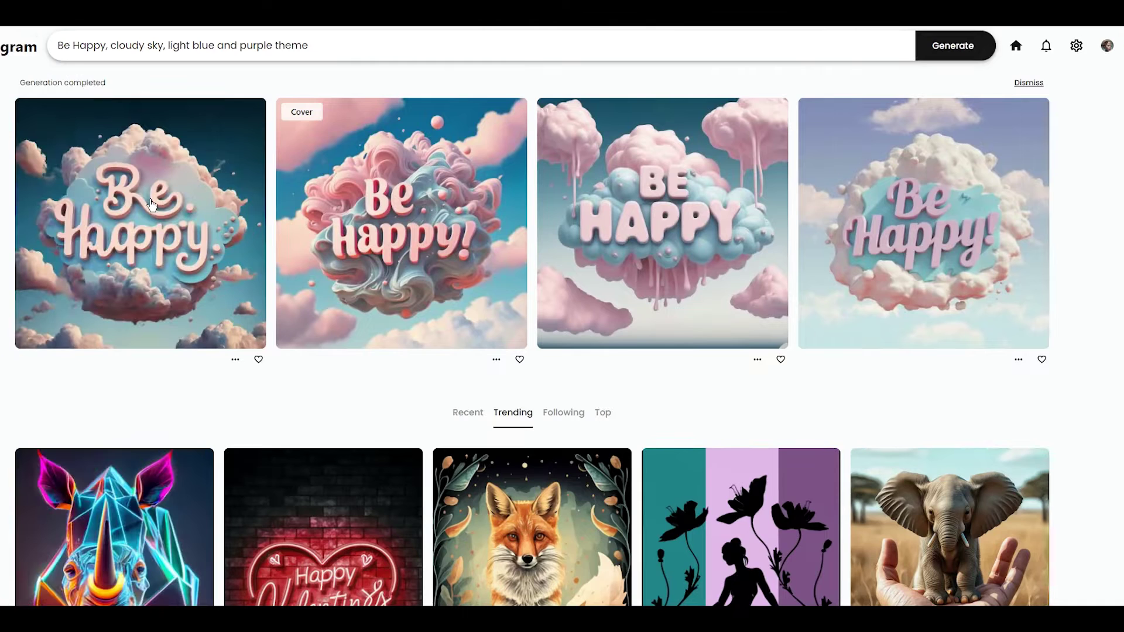
View the first three Be Happy results large in the detail view
{"action": "left_click", "coordinate": [151, 205]}
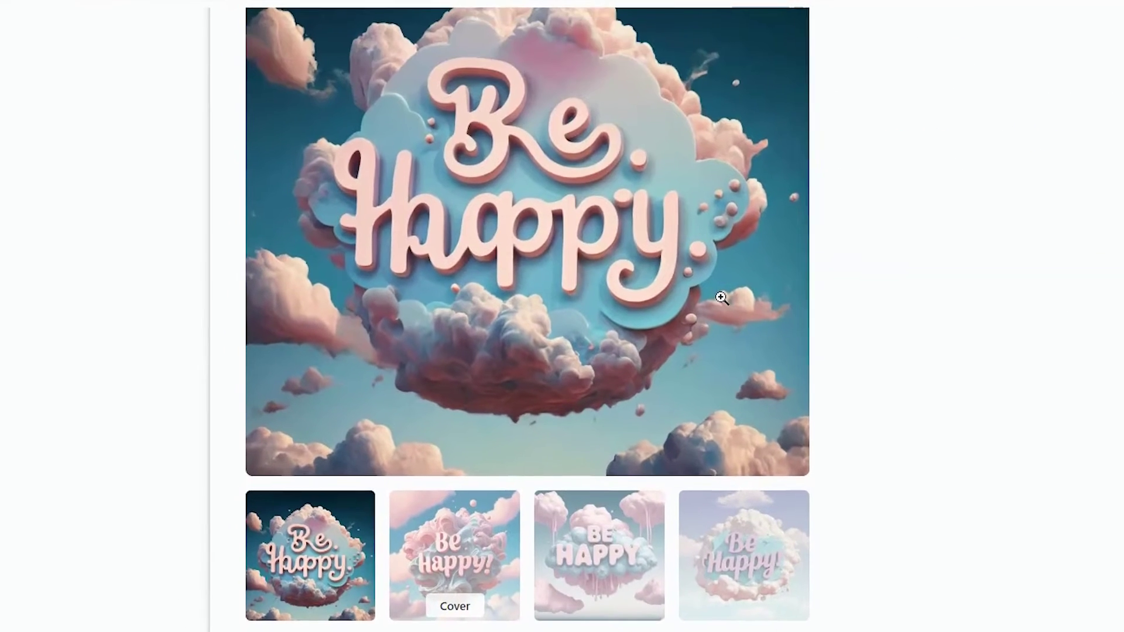
{"action": "left_click", "coordinate": [455, 534]}
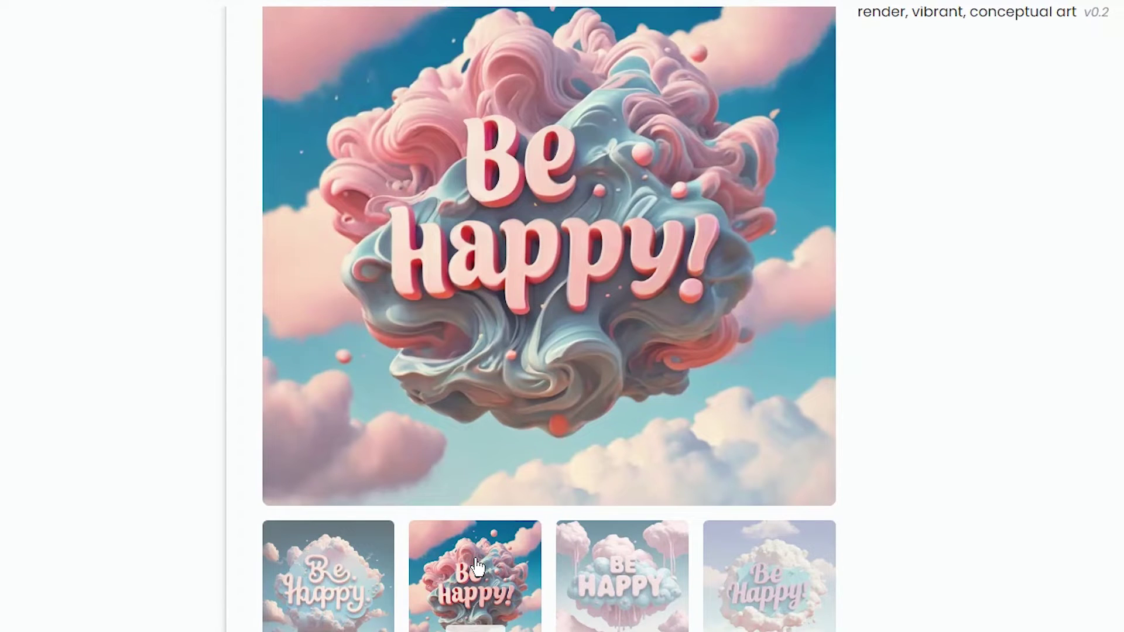
{"action": "left_click", "coordinate": [629, 576]}
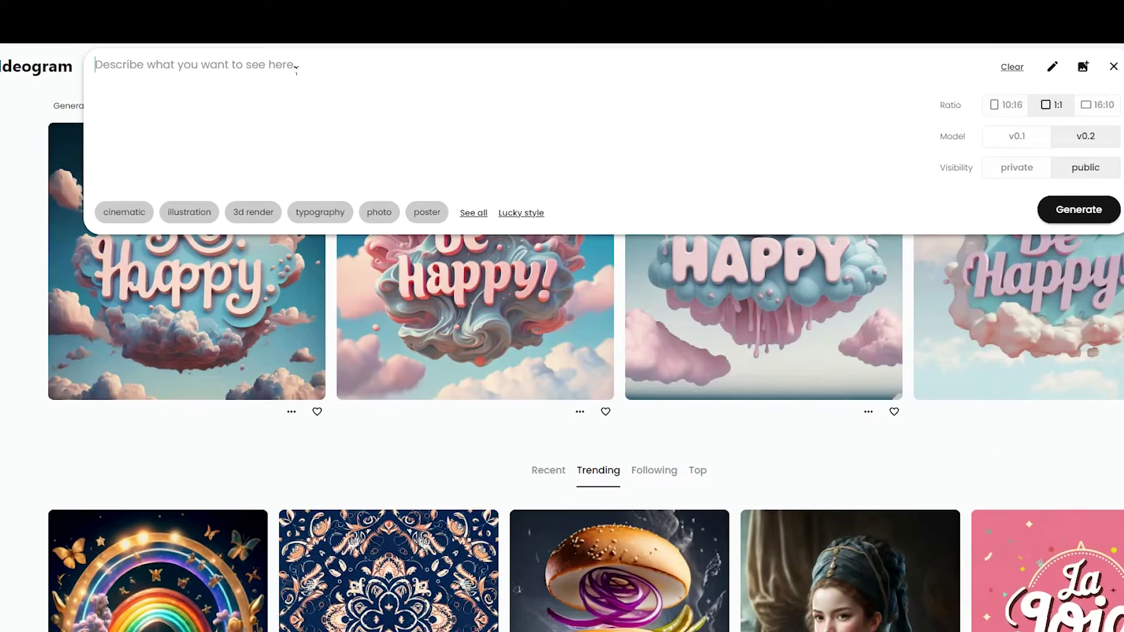
Generate 'Text: "Be Happy", magical cloudy sky, orange and blue color theme' with 3d render, vibrant, conceptual art styles
{"action": "type", "text": "Text:"}
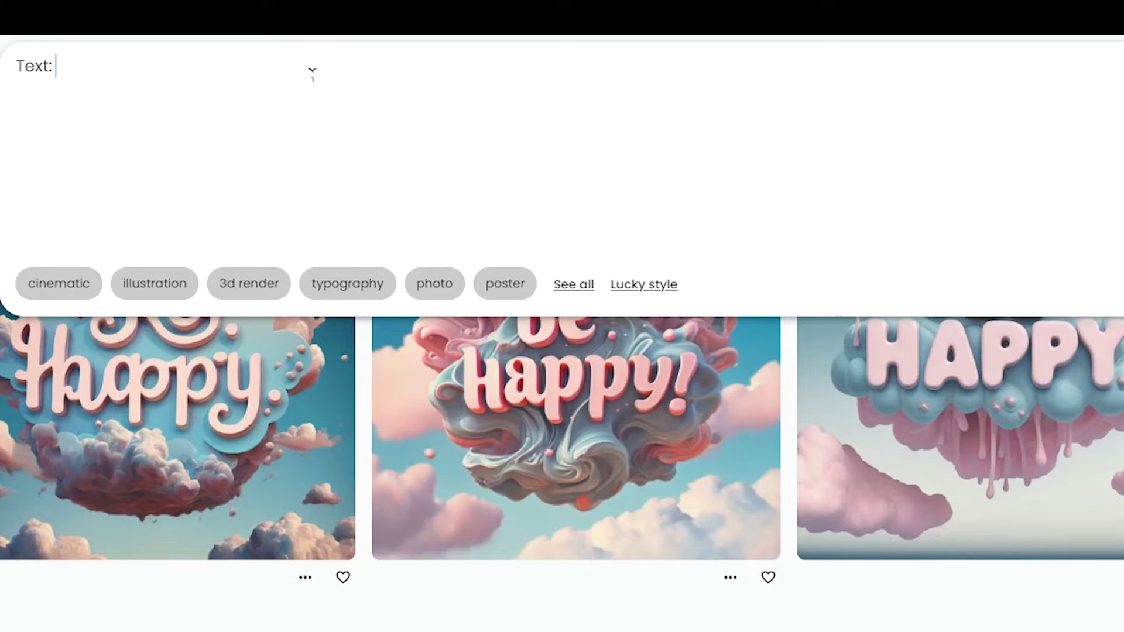
{"action": "type", "text": " \"Be Happy\", magical cloudy sky"}
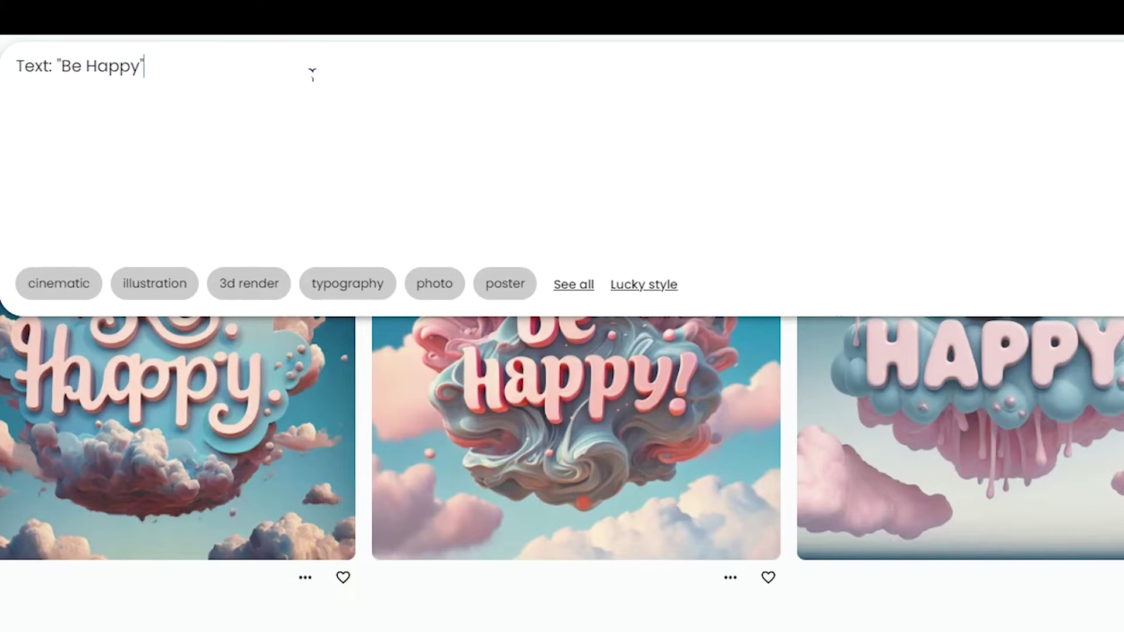
{"action": "type", "text": ", orange and "}
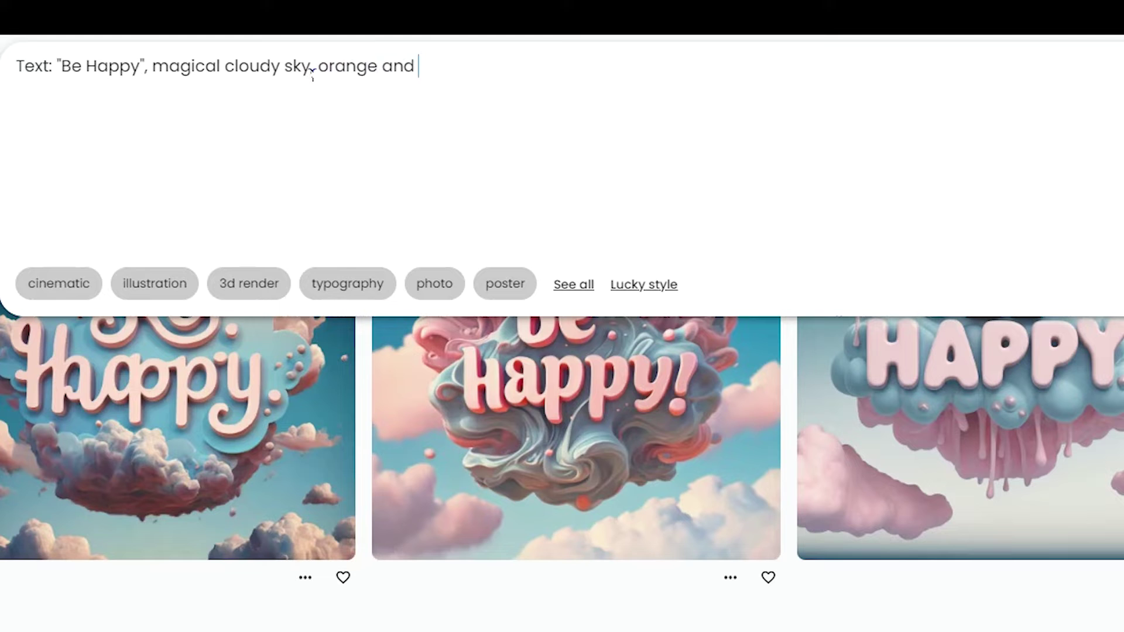
{"action": "type", "text": "blue color theme"}
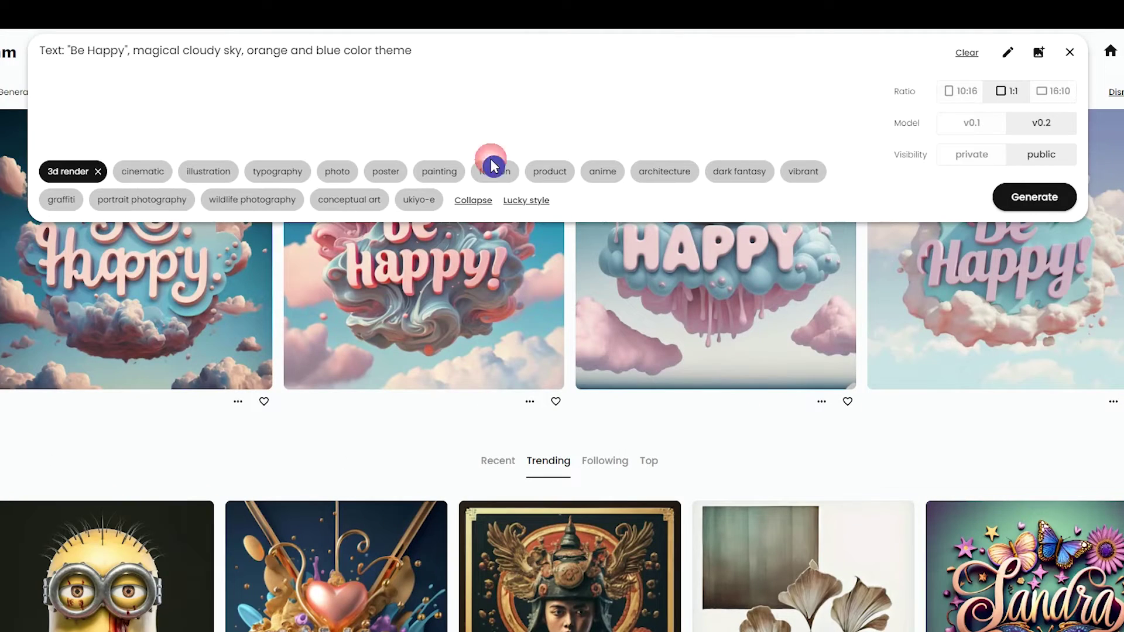
{"action": "left_click", "coordinate": [492, 166]}
{"action": "left_click", "coordinate": [347, 201]}
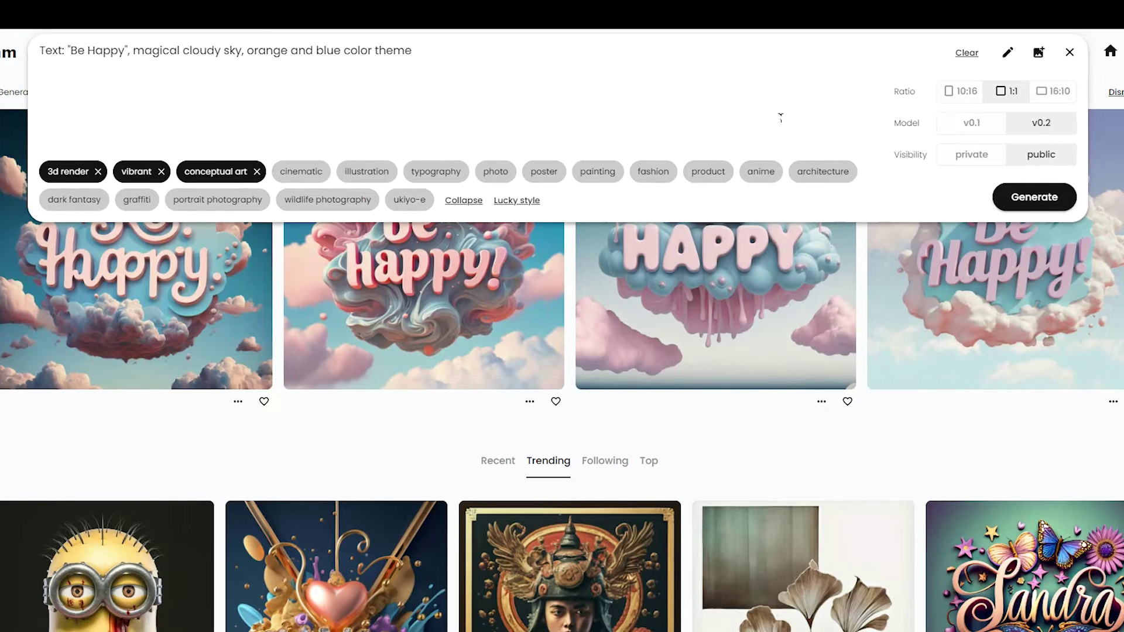
{"action": "left_click", "coordinate": [1034, 198]}
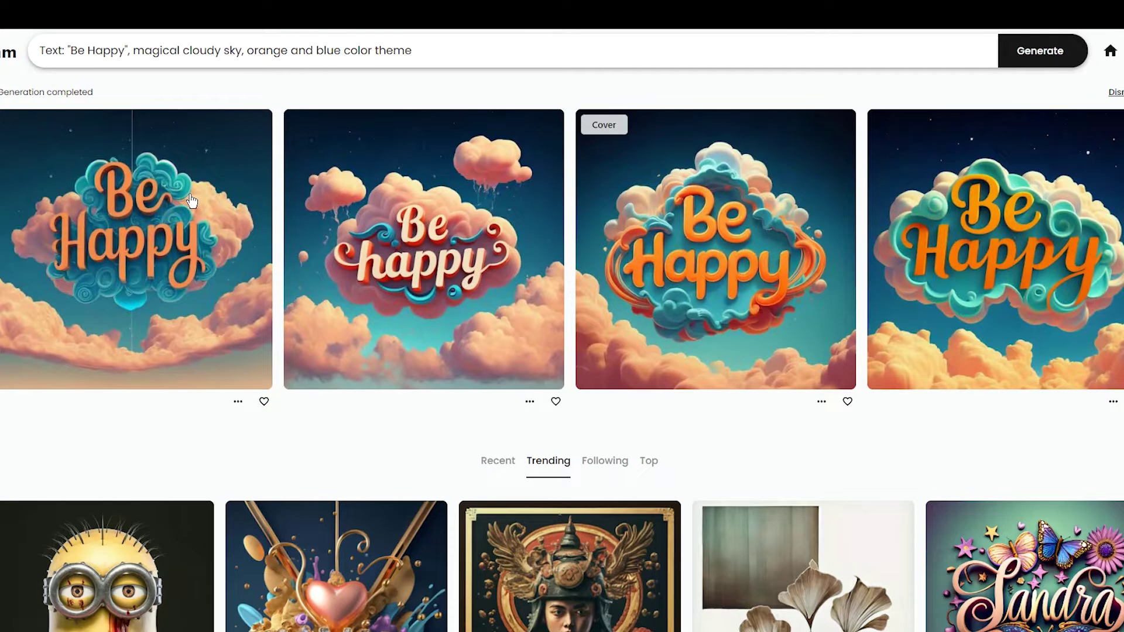
Look through the four orange-and-blue Be Happy results, including the starry-night one, then close the detail view
{"action": "left_click", "coordinate": [190, 195]}
{"action": "scroll", "coordinate": [753, 271], "scroll_direction": "down", "scroll_amount": 1}
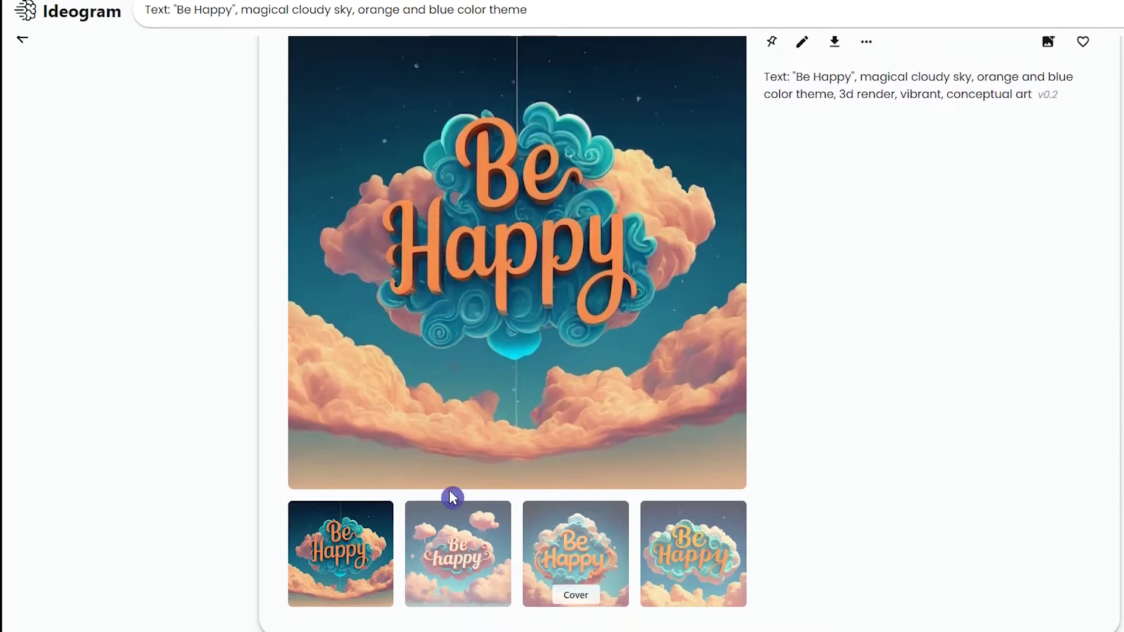
{"action": "left_click", "coordinate": [320, 561]}
{"action": "left_click", "coordinate": [593, 549]}
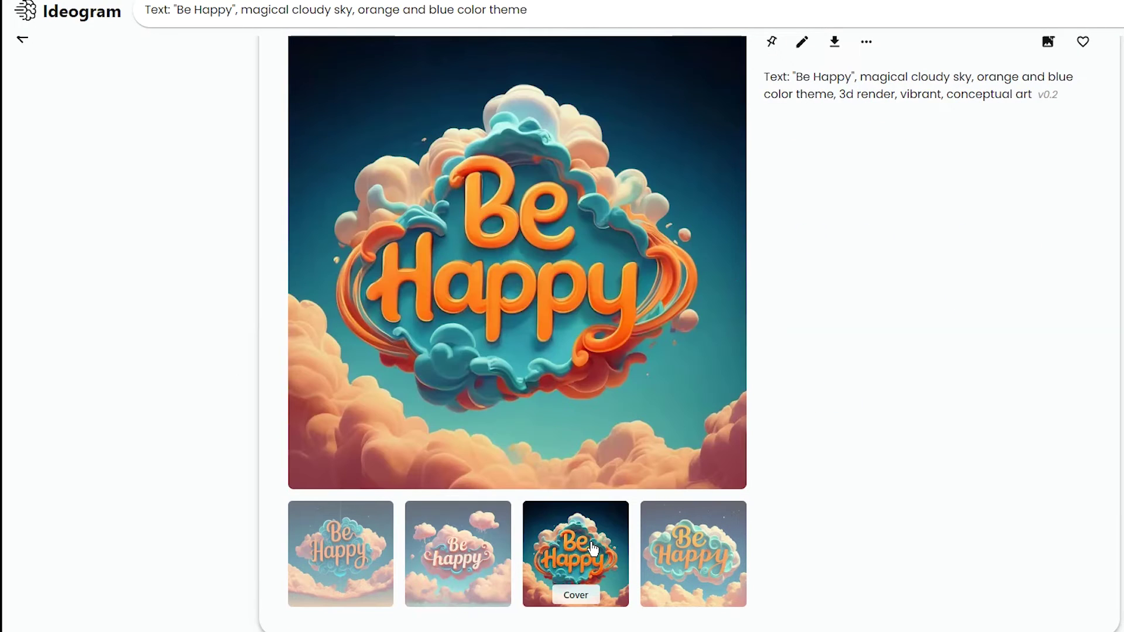
{"action": "left_click", "coordinate": [694, 555]}
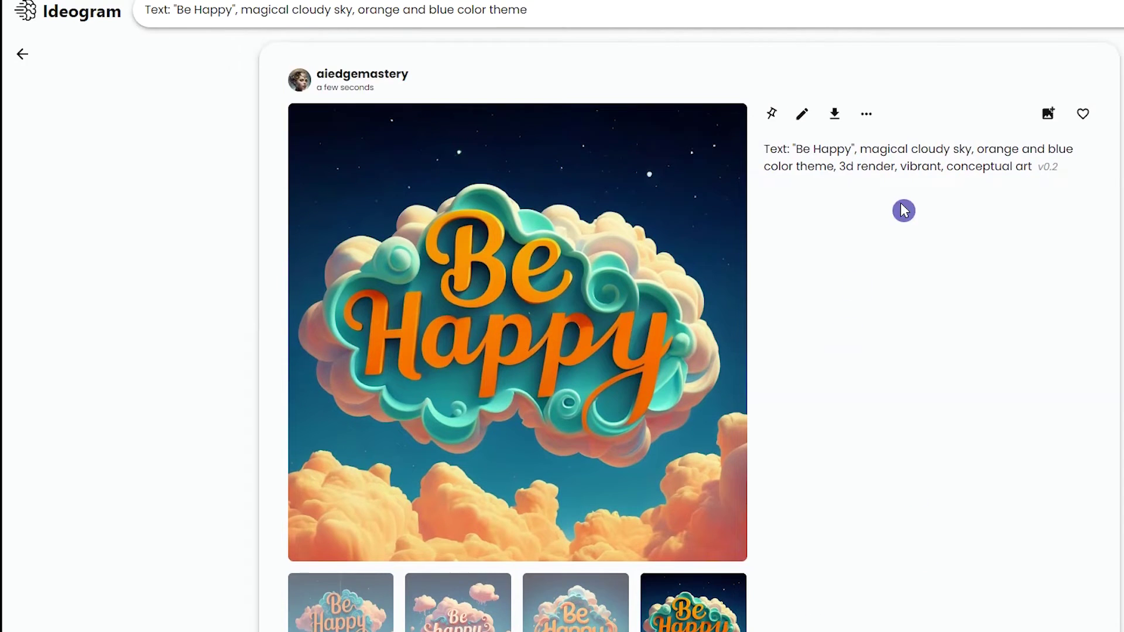
{"action": "key", "text": "Escape"}
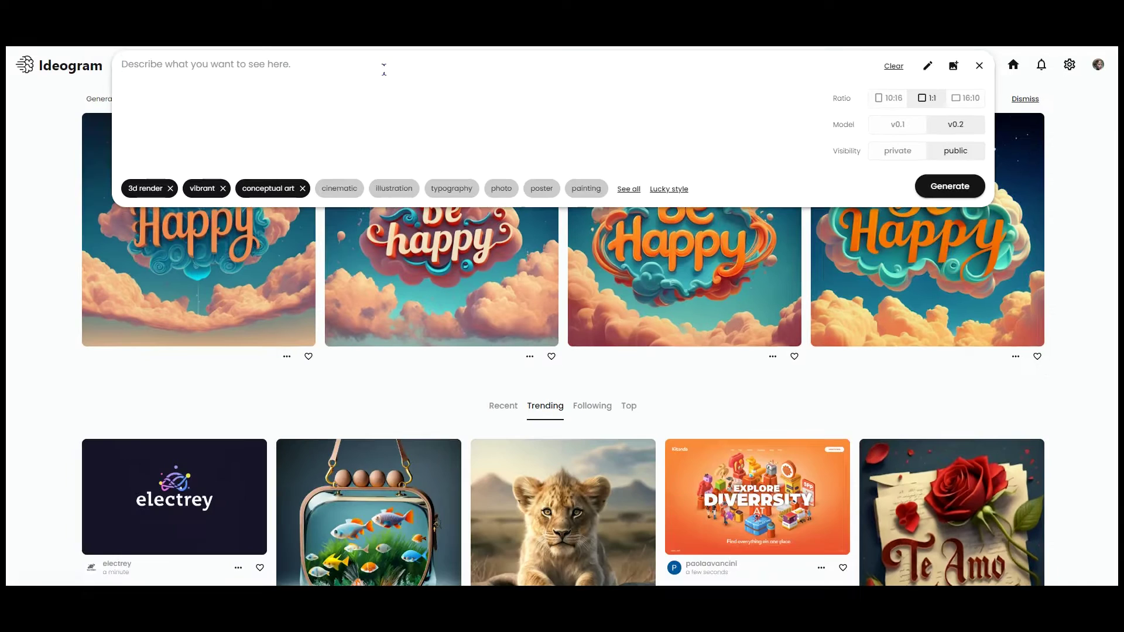
Generate 'a cute happy white rabbit with a sign that says "Hi"' in a yellow and purple cloudy sky, then open the first result
{"action": "type", "text": "a cute happy "}
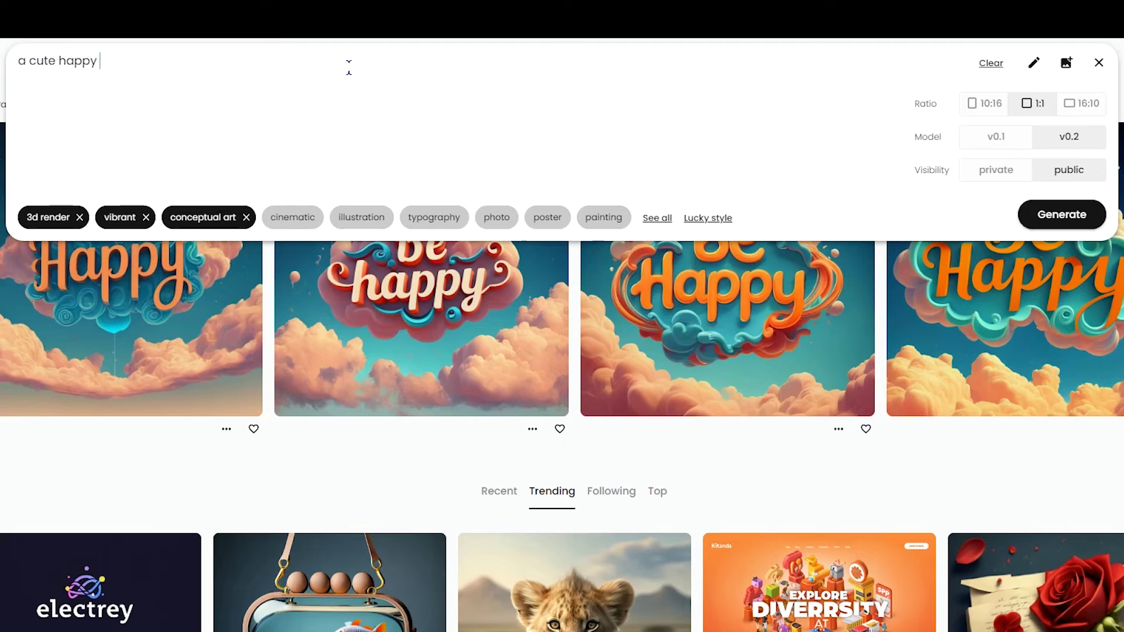
{"action": "type", "text": "white rabbit with a sign"}
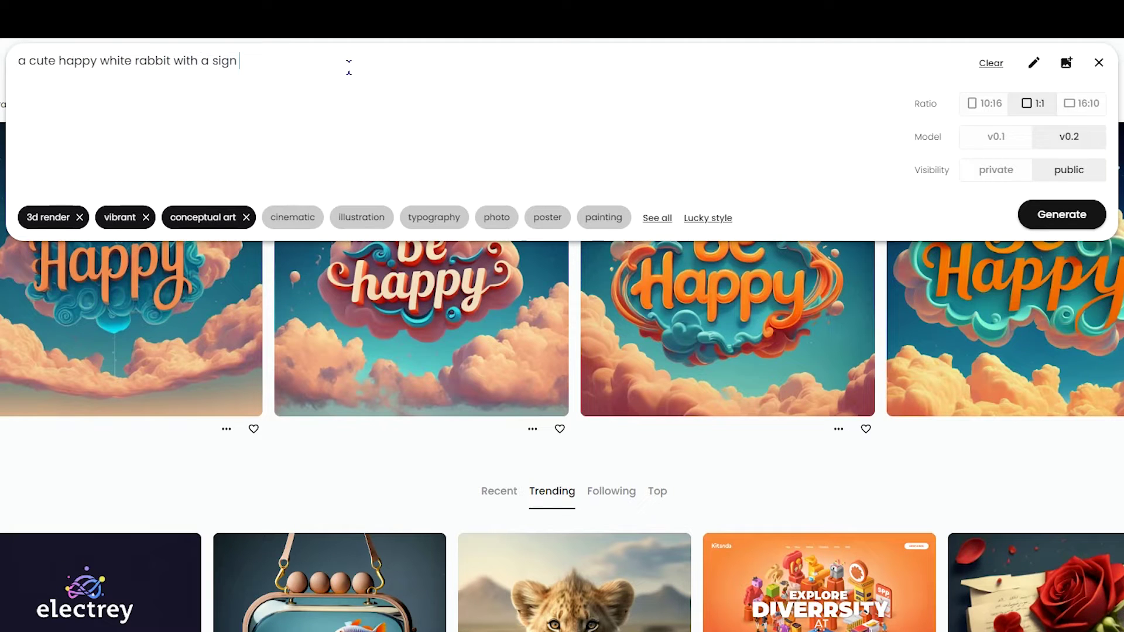
{"action": "type", "text": " that says \"Hi\", cloudy sky"}
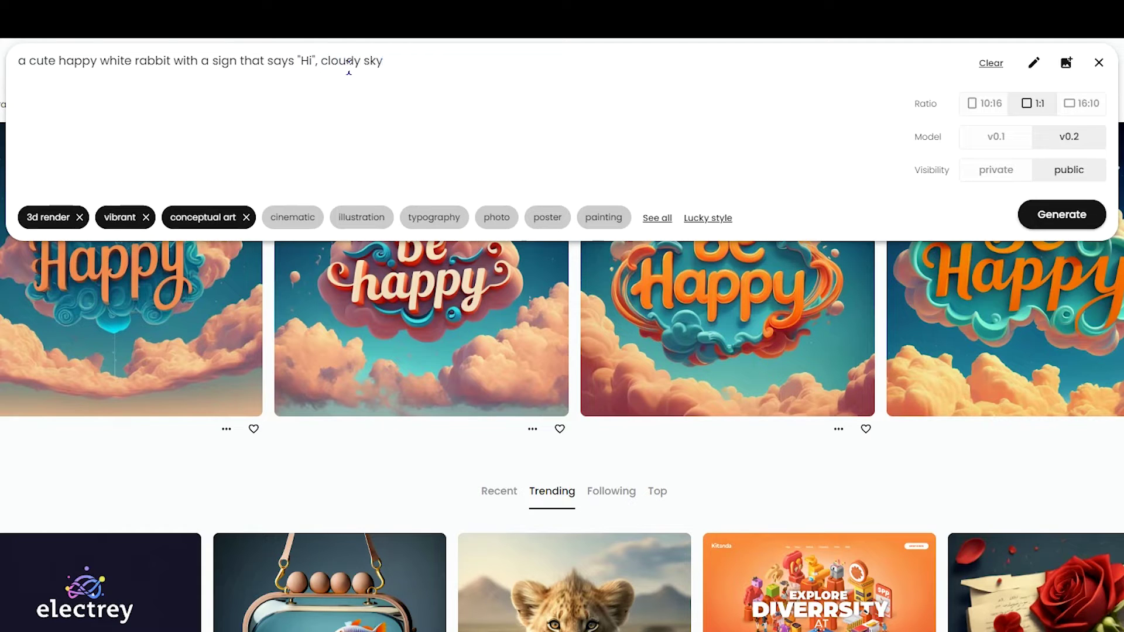
{"action": "type", "text": ", yellow and purple color theme"}
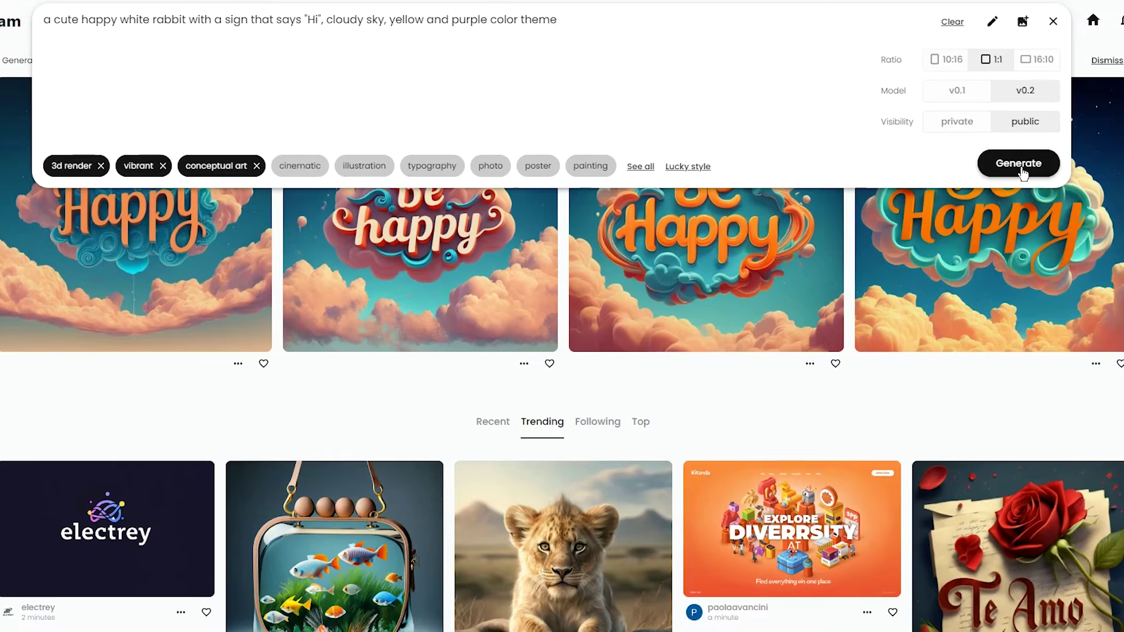
{"action": "left_click", "coordinate": [1071, 221]}
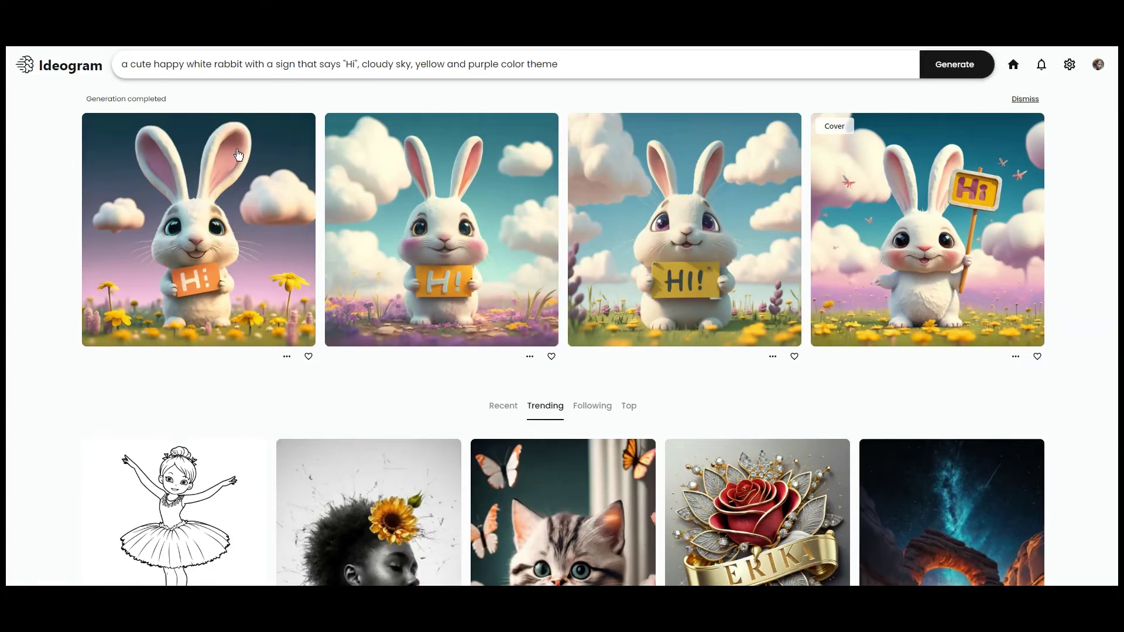
{"action": "left_click", "coordinate": [201, 226]}
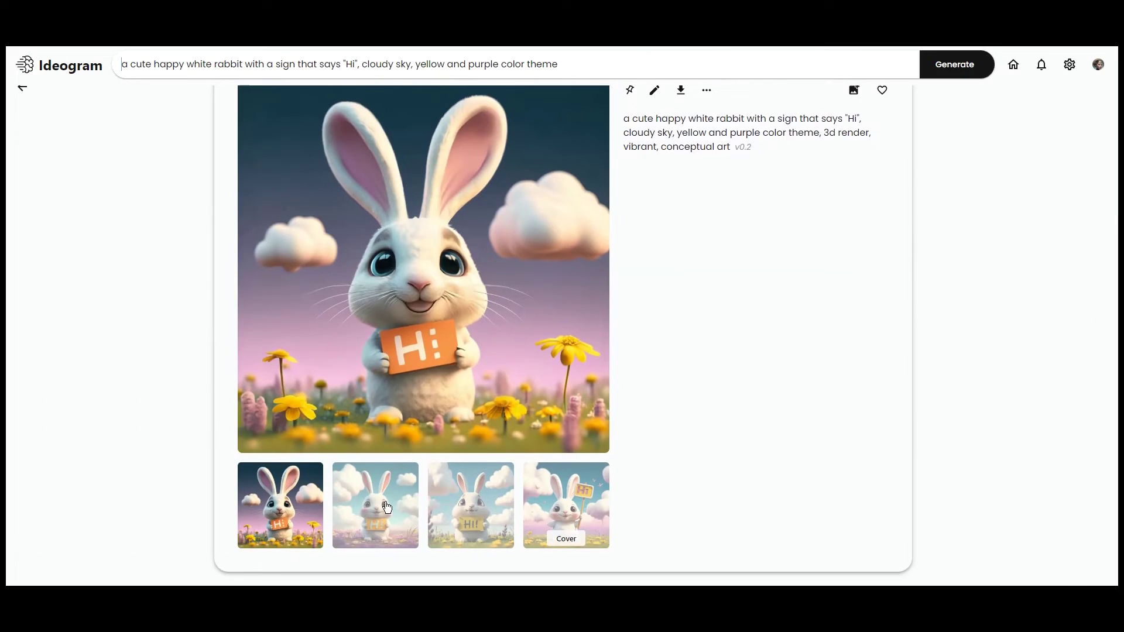
View the yellow-sign, third and sign-on-stick rabbit variations large
{"action": "left_click", "coordinate": [354, 565]}
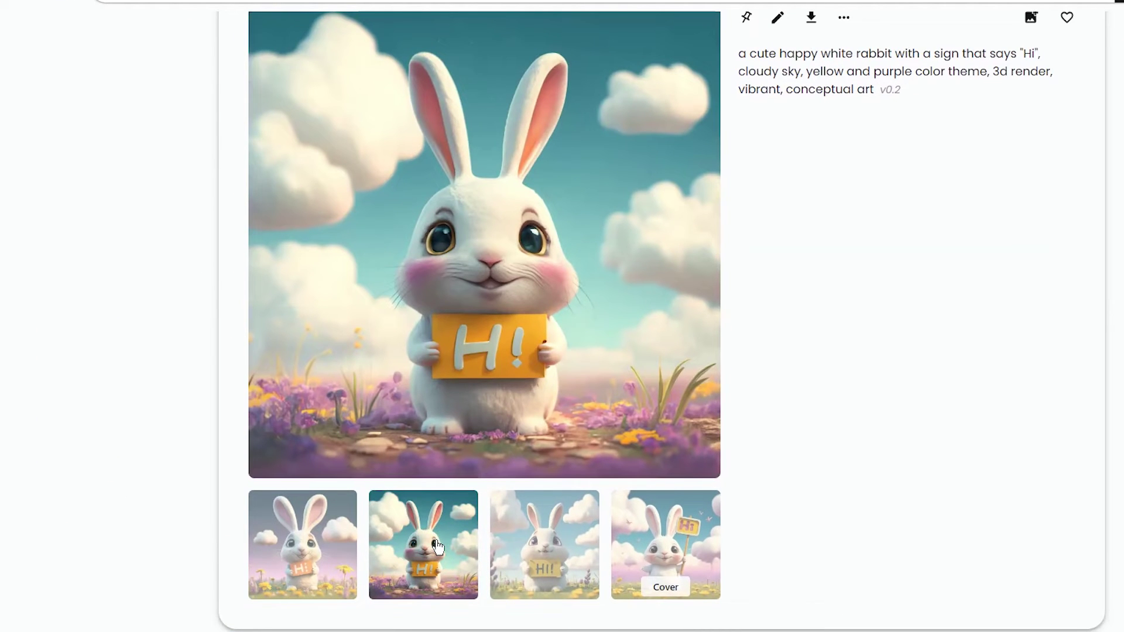
{"action": "left_click", "coordinate": [556, 547]}
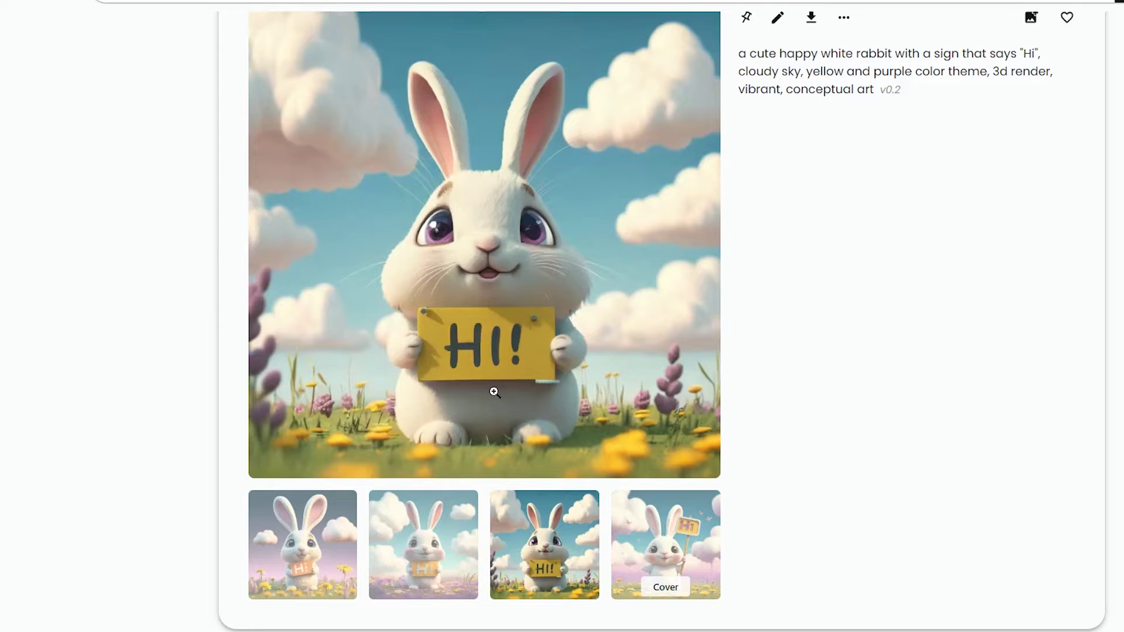
{"action": "left_click", "coordinate": [647, 531]}
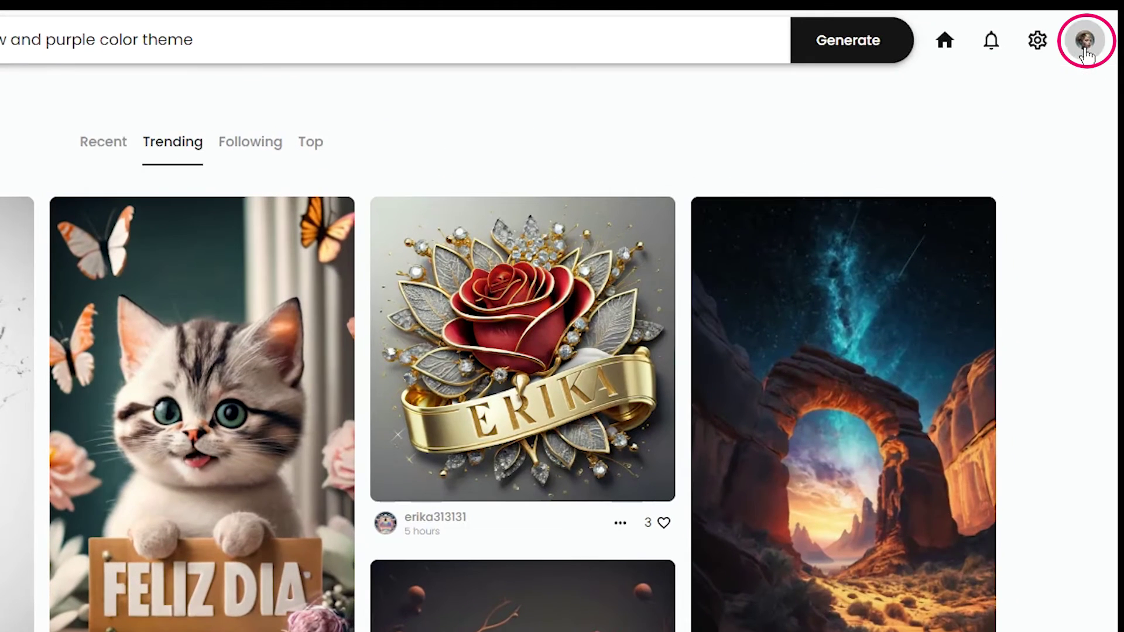
Pin the rabbit 'Hi' image to the profile from the profile page
{"action": "left_click", "coordinate": [1085, 42]}
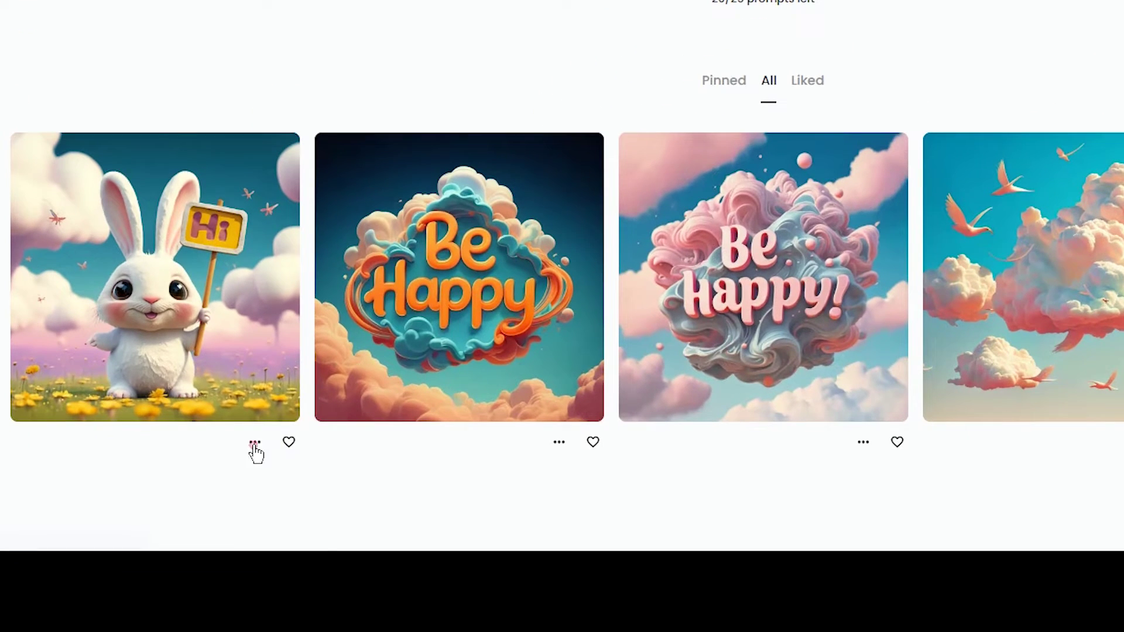
{"action": "left_click", "coordinate": [255, 443]}
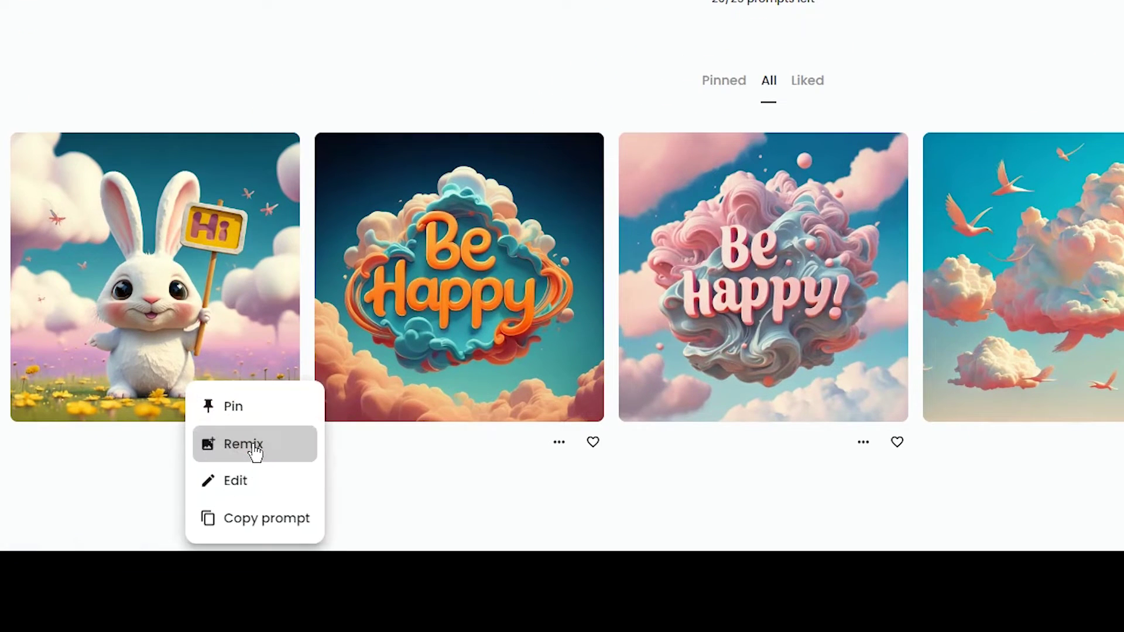
{"action": "left_click", "coordinate": [274, 414]}
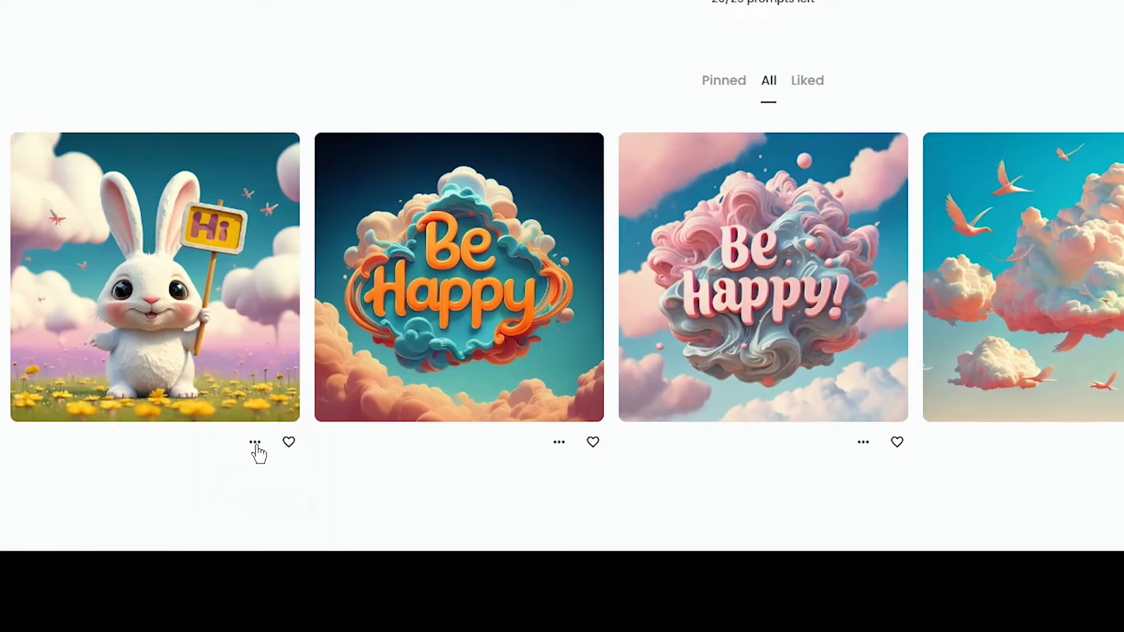
Check the Pinned images tab, then switch to the Liked images collection
{"action": "left_click", "coordinate": [256, 444]}
{"action": "left_click", "coordinate": [724, 80]}
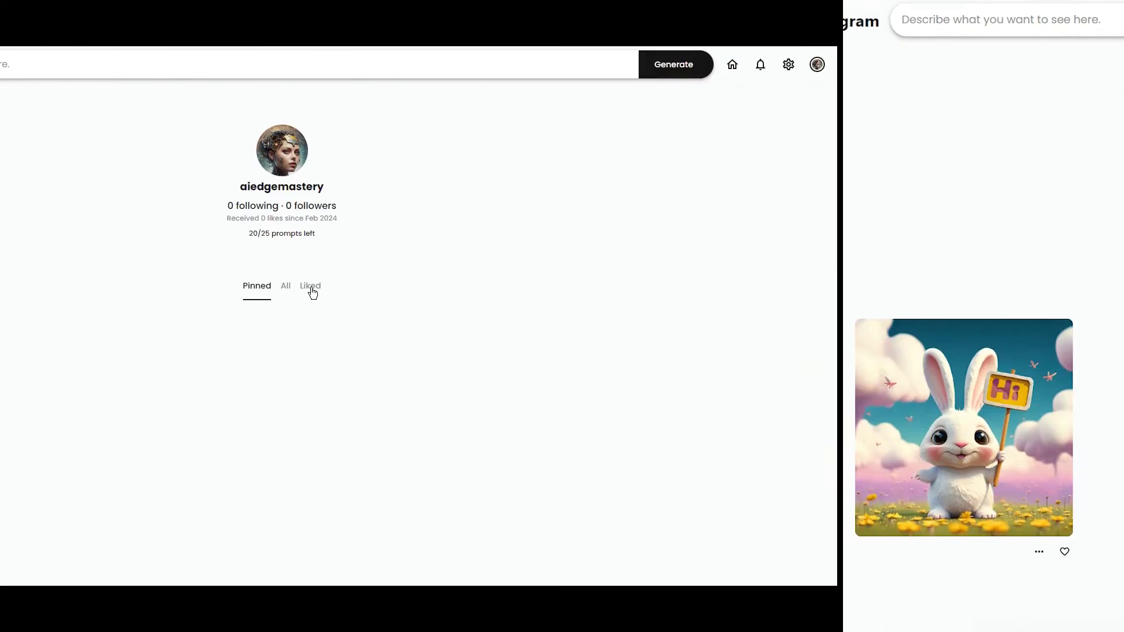
{"action": "left_click", "coordinate": [612, 280]}
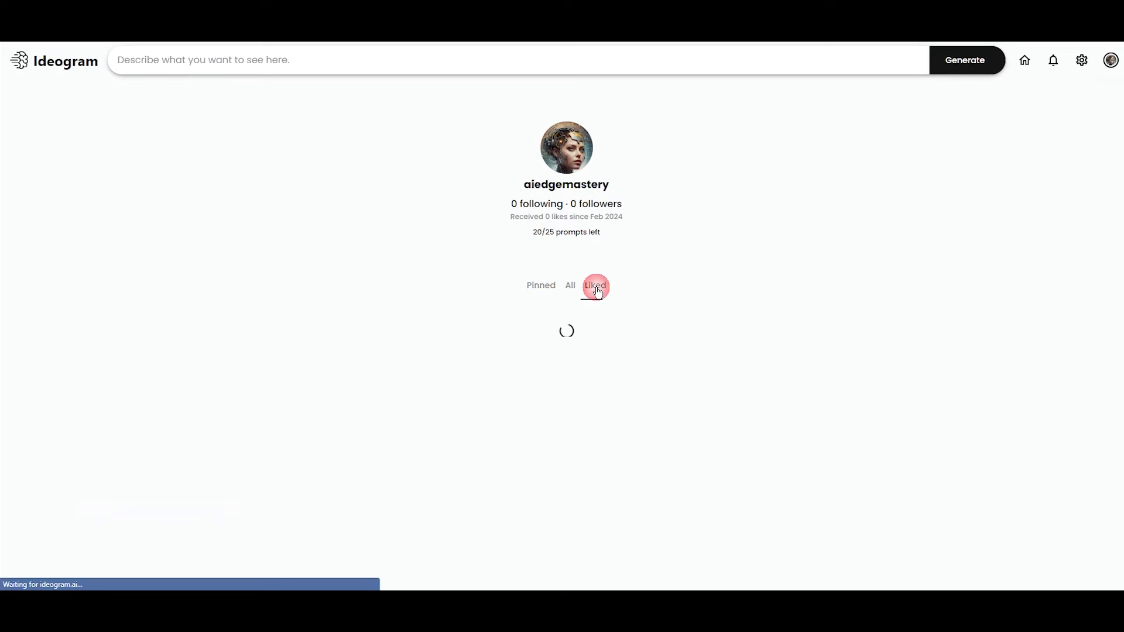
{"action": "scroll", "coordinate": [316, 430], "scroll_direction": "down", "scroll_amount": 2}
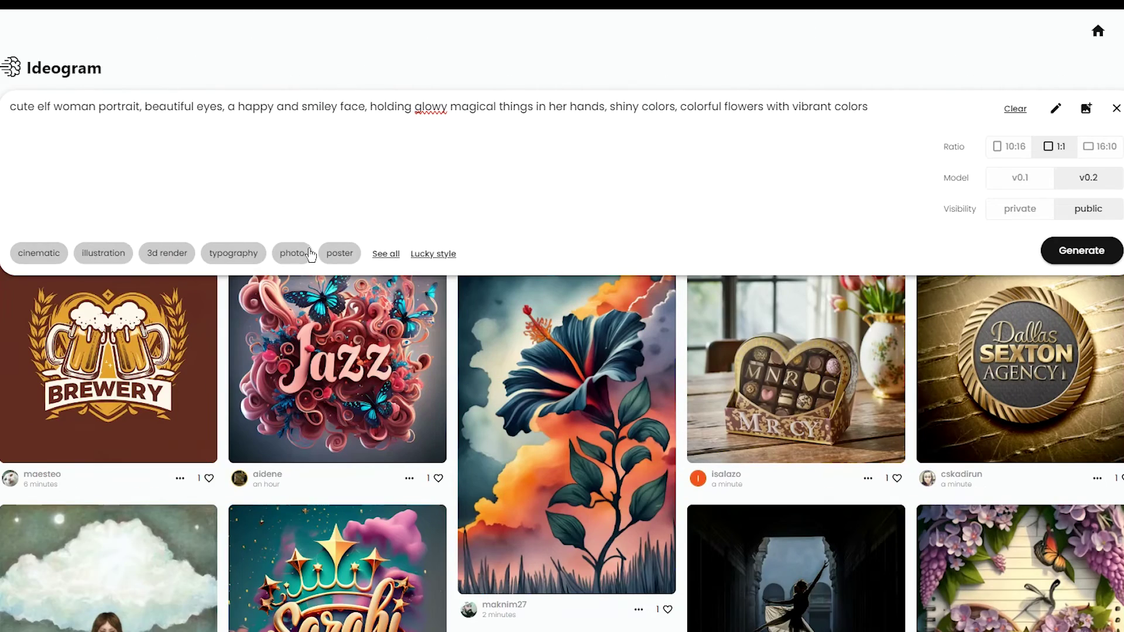
Apply the 3d render, fashion, anime and vibrant styles to the elf prompt and generate
{"action": "left_click", "coordinate": [386, 254]}
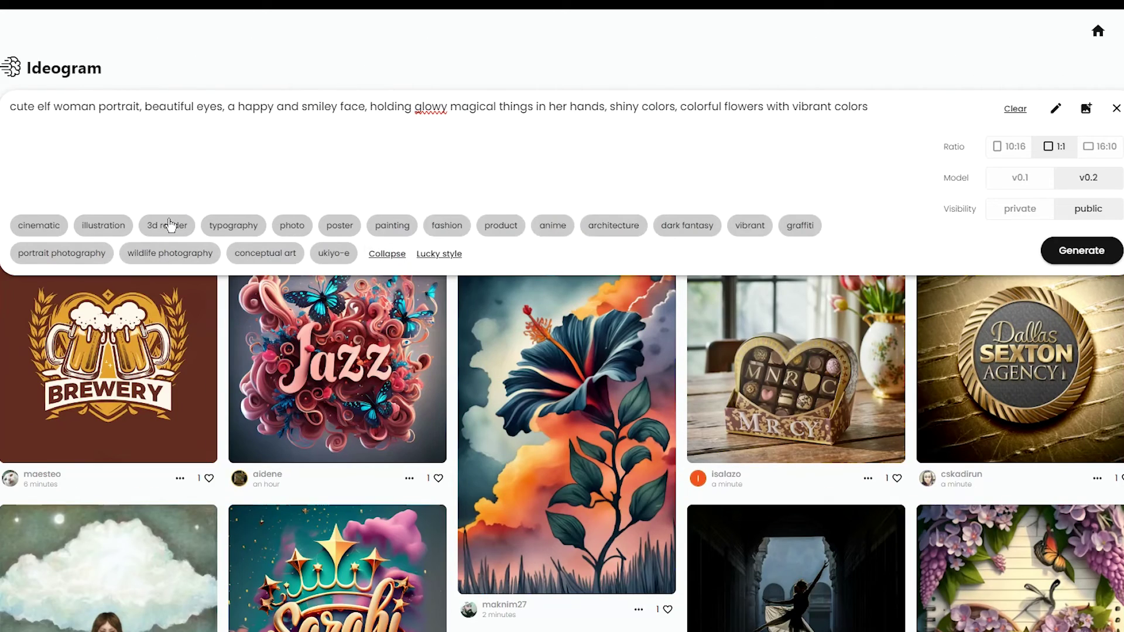
{"action": "left_click", "coordinate": [168, 224]}
{"action": "left_click", "coordinate": [458, 225]}
{"action": "left_click", "coordinate": [571, 225]}
{"action": "left_click", "coordinate": [773, 225]}
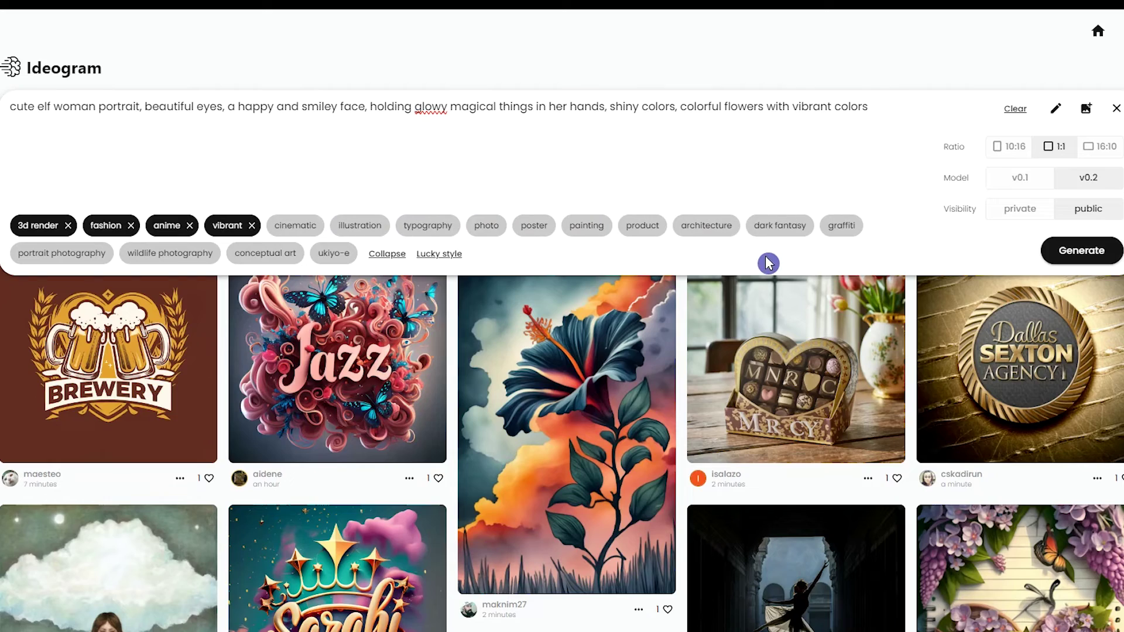
{"action": "left_click", "coordinate": [1081, 250]}
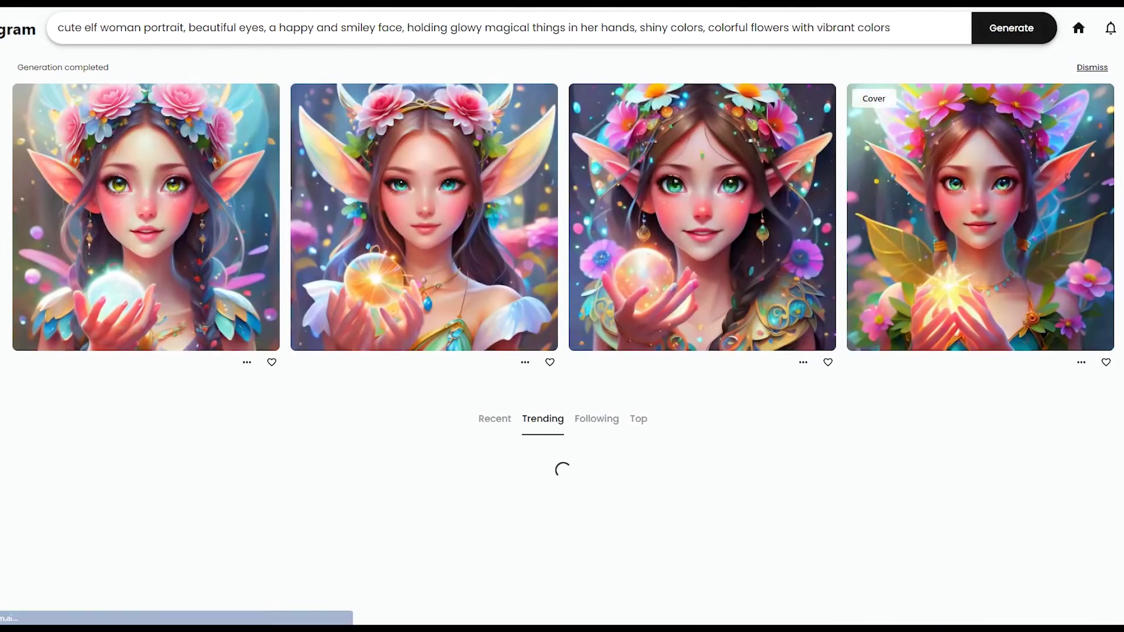
Open each of the four generated elf portraits in turn to compare them
{"action": "left_click", "coordinate": [122, 179]}
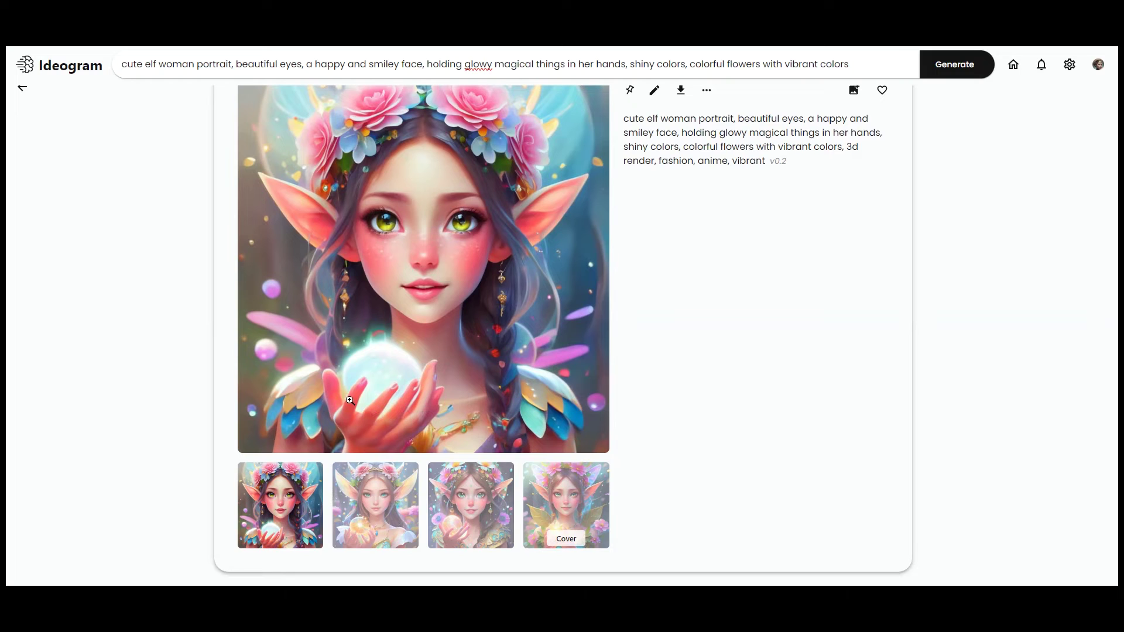
{"action": "left_click", "coordinate": [371, 518]}
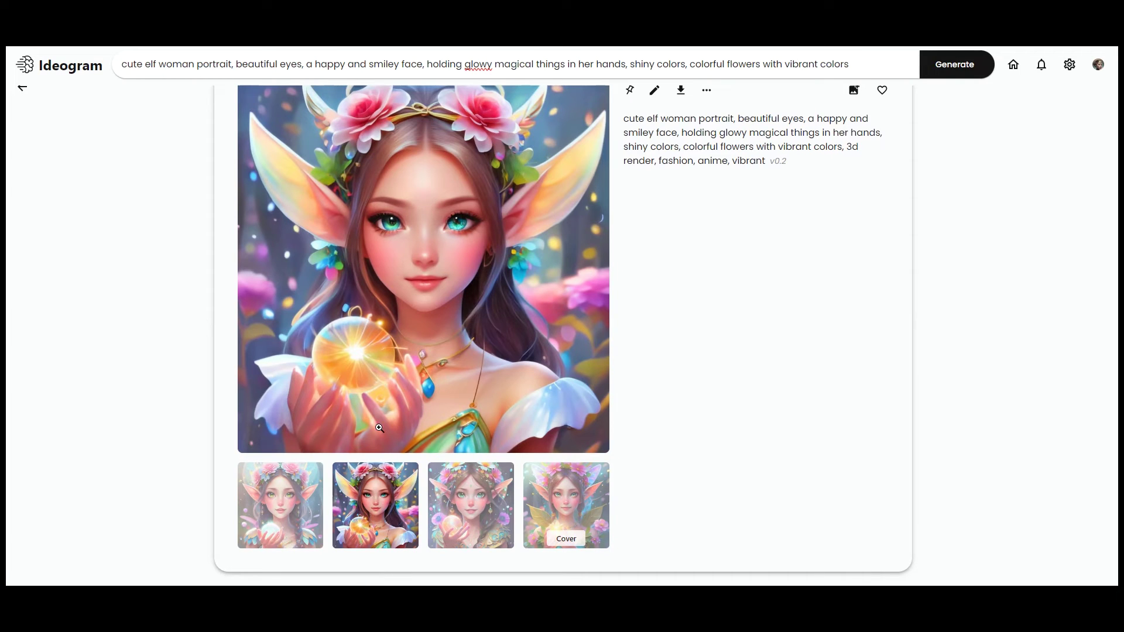
{"action": "left_click", "coordinate": [478, 517]}
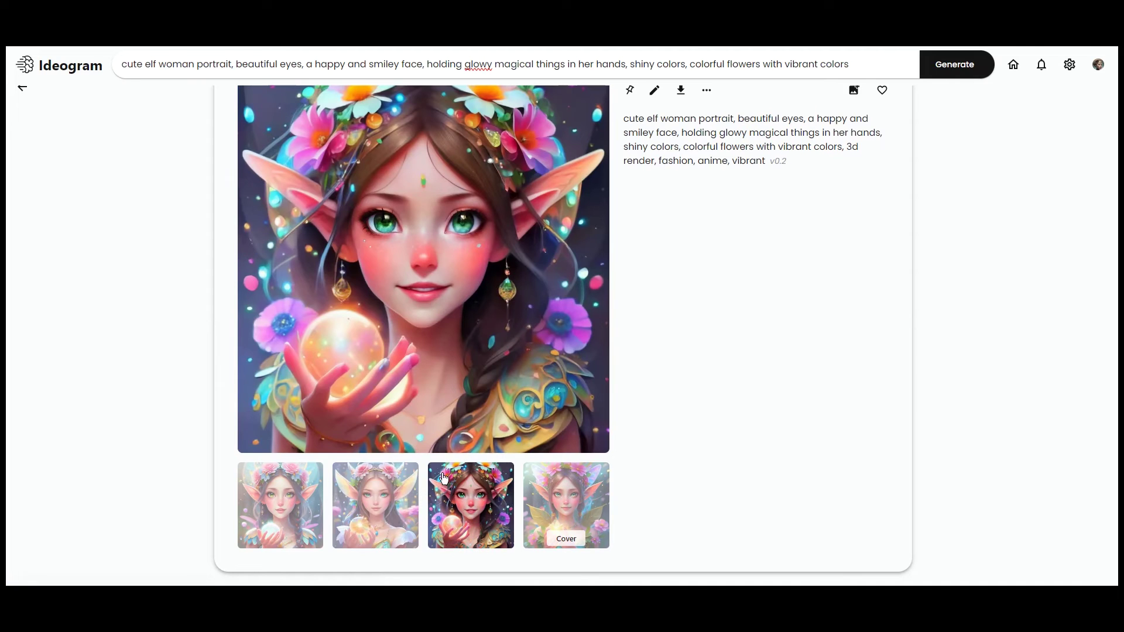
{"action": "left_click", "coordinate": [545, 495]}
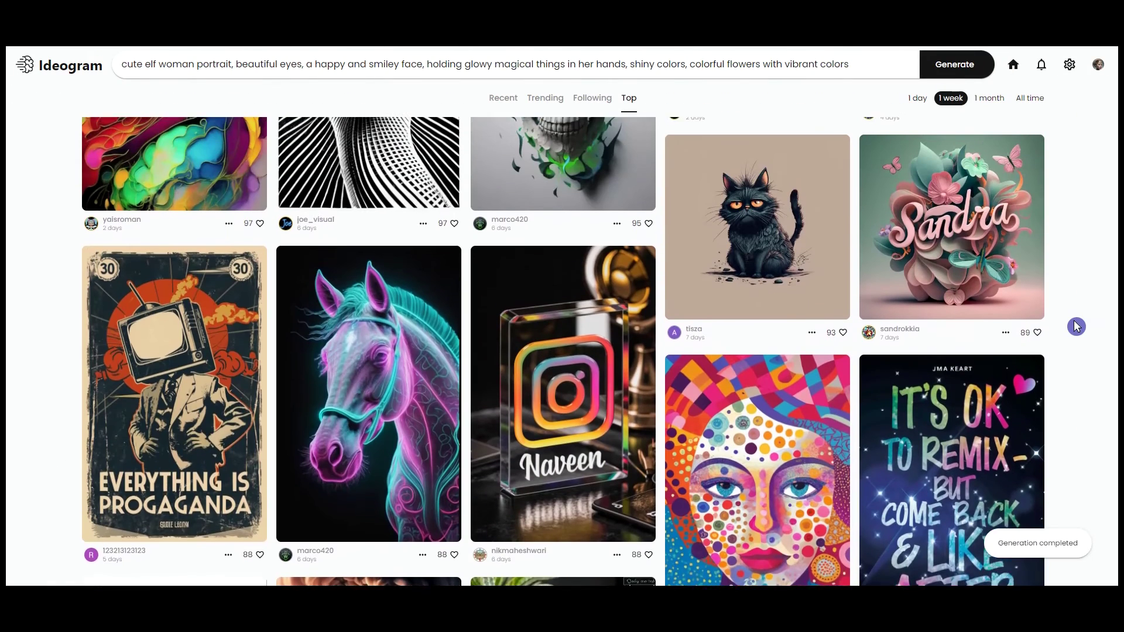
Scroll the Top gallery and open the watercolor cat illustration's detail page
{"action": "scroll", "coordinate": [1076, 327], "scroll_direction": "up", "scroll_amount": 1}
{"action": "scroll", "coordinate": [1076, 327], "scroll_direction": "down", "scroll_amount": 10}
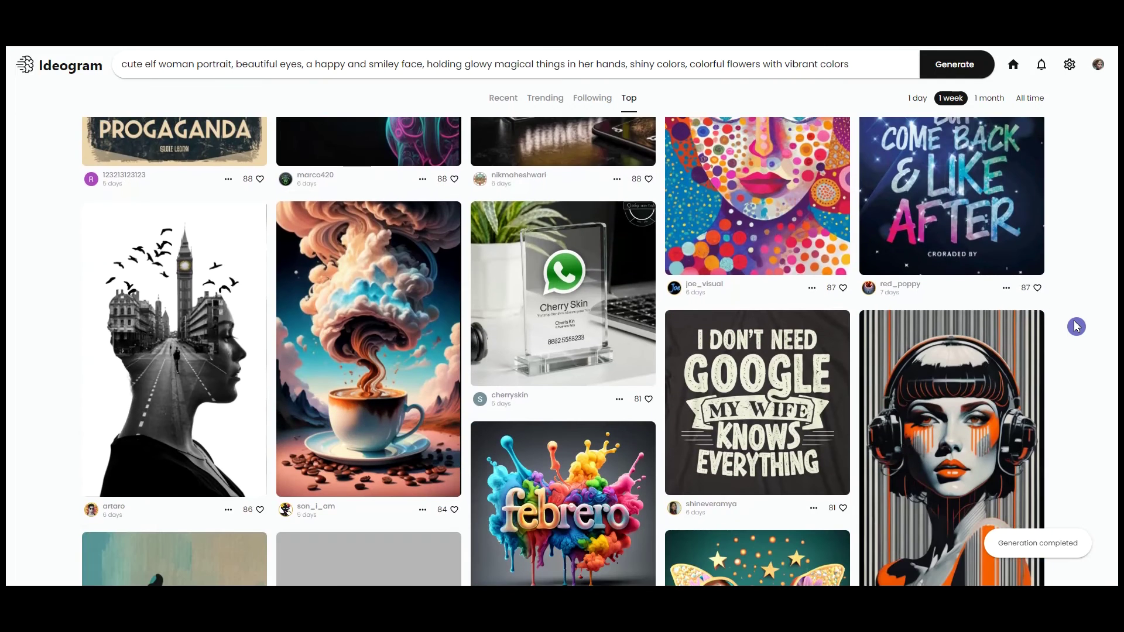
{"action": "scroll", "coordinate": [1076, 326], "scroll_direction": "down", "scroll_amount": 8}
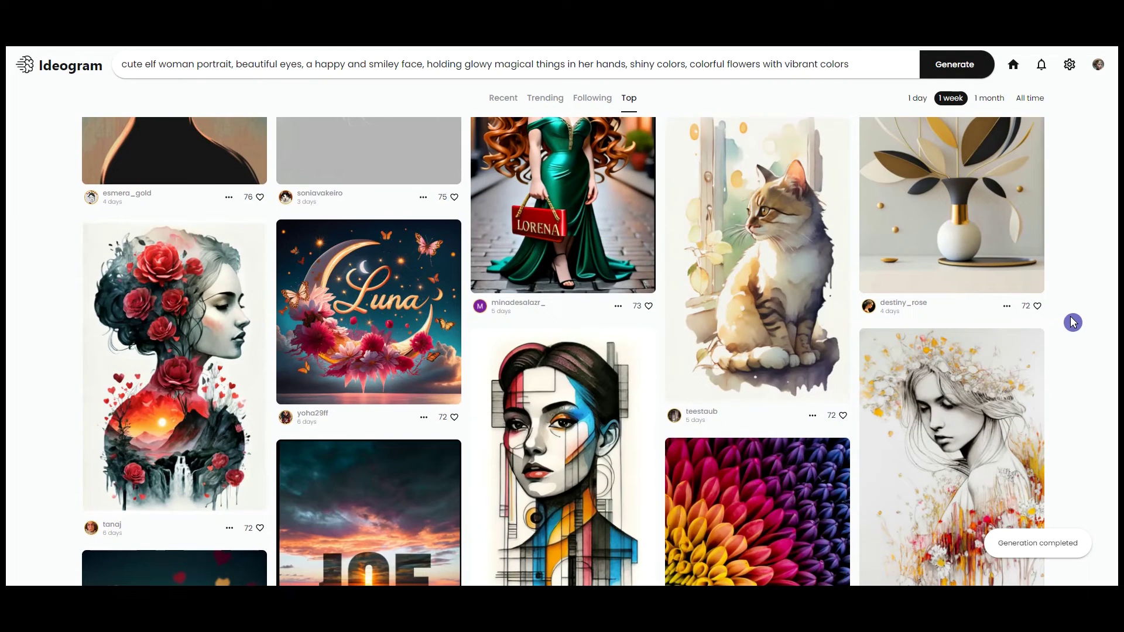
{"action": "left_click", "coordinate": [759, 314]}
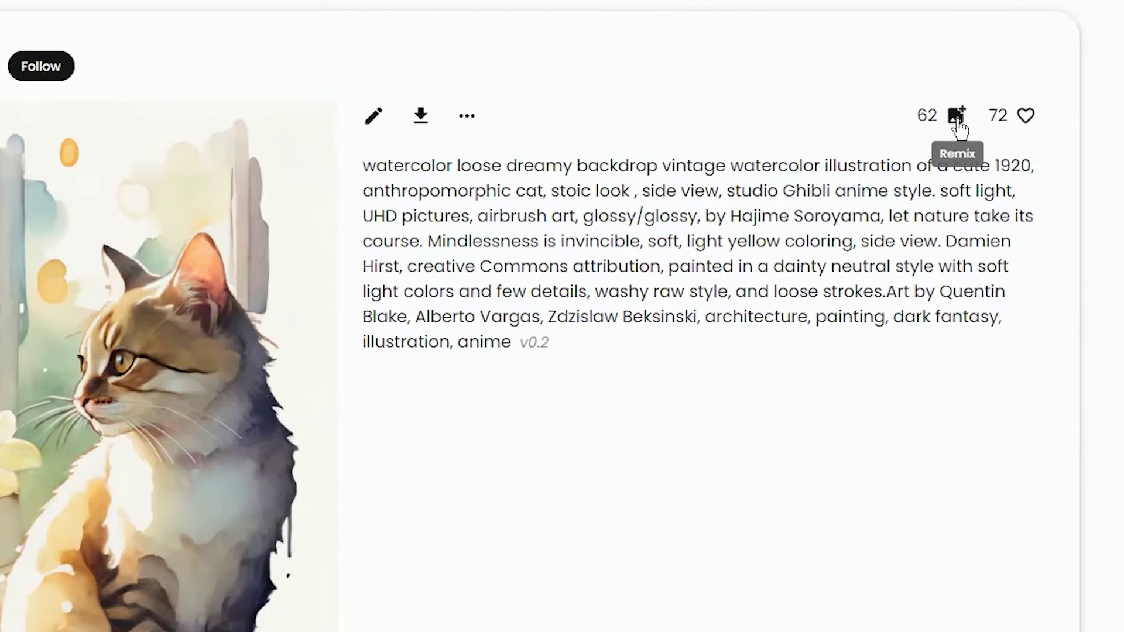
Start a remix of the watercolor cat, leaving its image weight at 3
{"action": "left_click", "coordinate": [958, 117]}
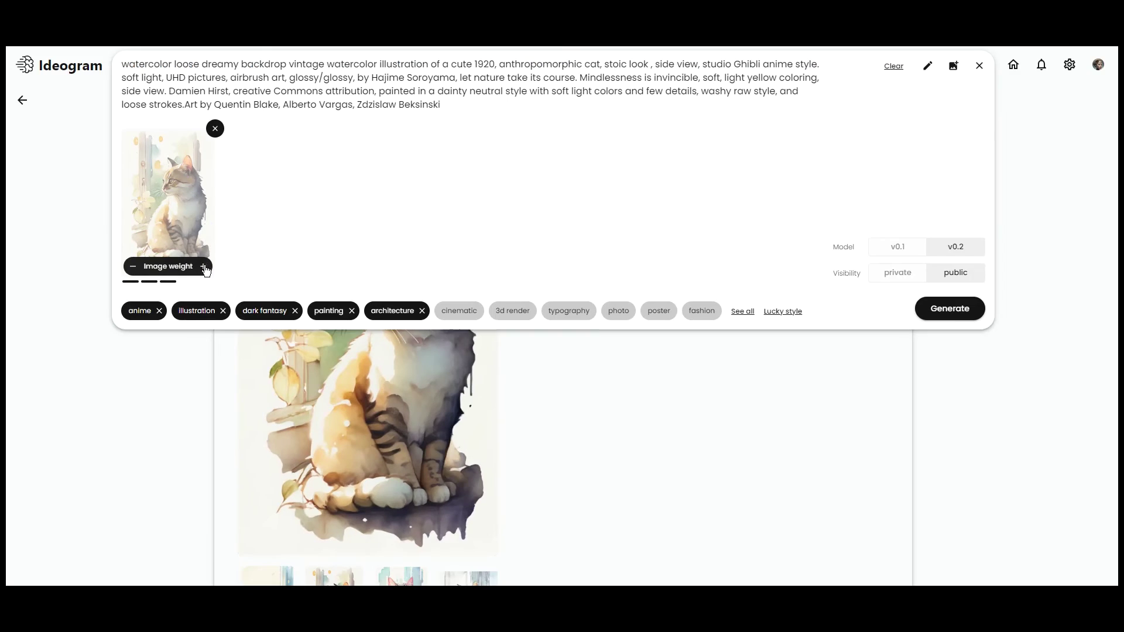
{"action": "left_click", "coordinate": [117, 290]}
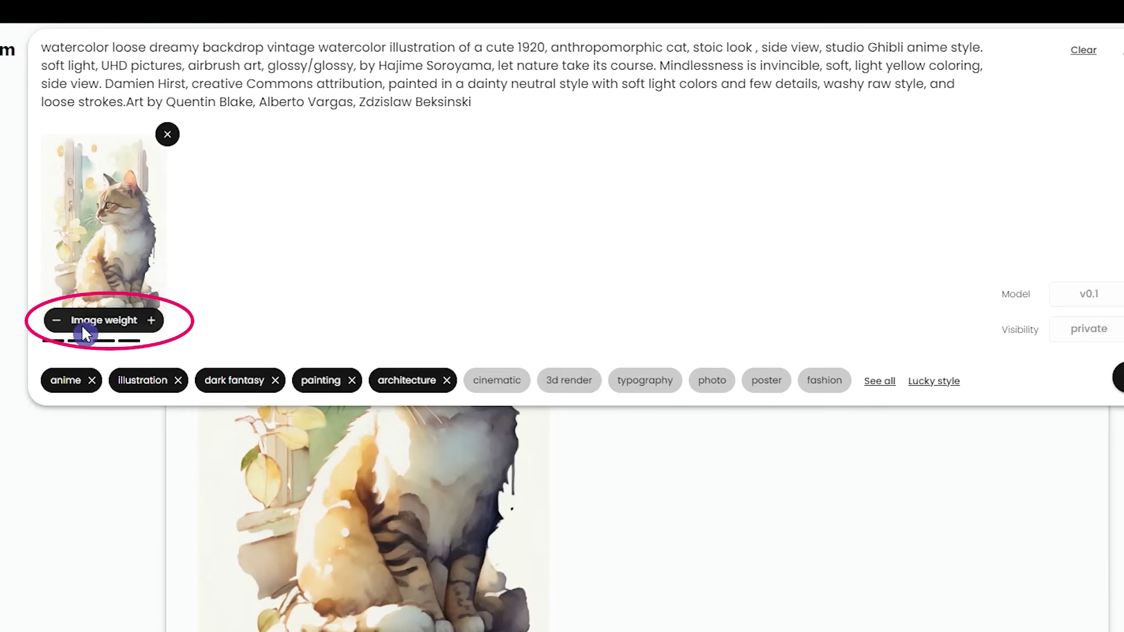
{"action": "left_click", "coordinate": [57, 322]}
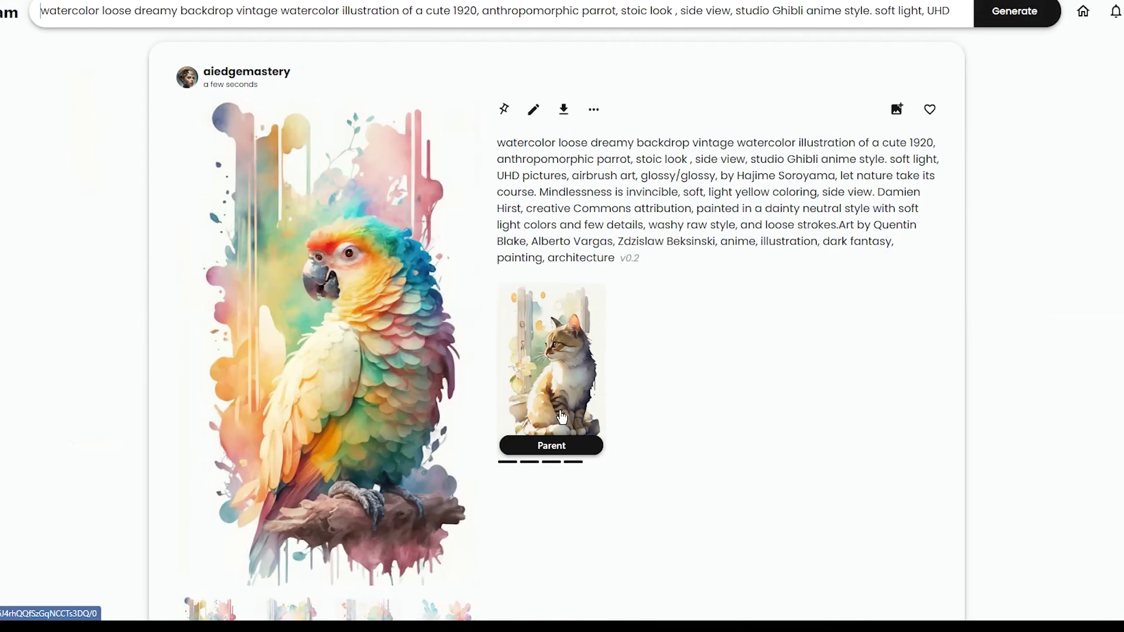
Flip through the four watercolor parrot variations
{"action": "scroll", "coordinate": [732, 308], "scroll_direction": "down", "scroll_amount": 3}
{"action": "left_click", "coordinate": [304, 523]}
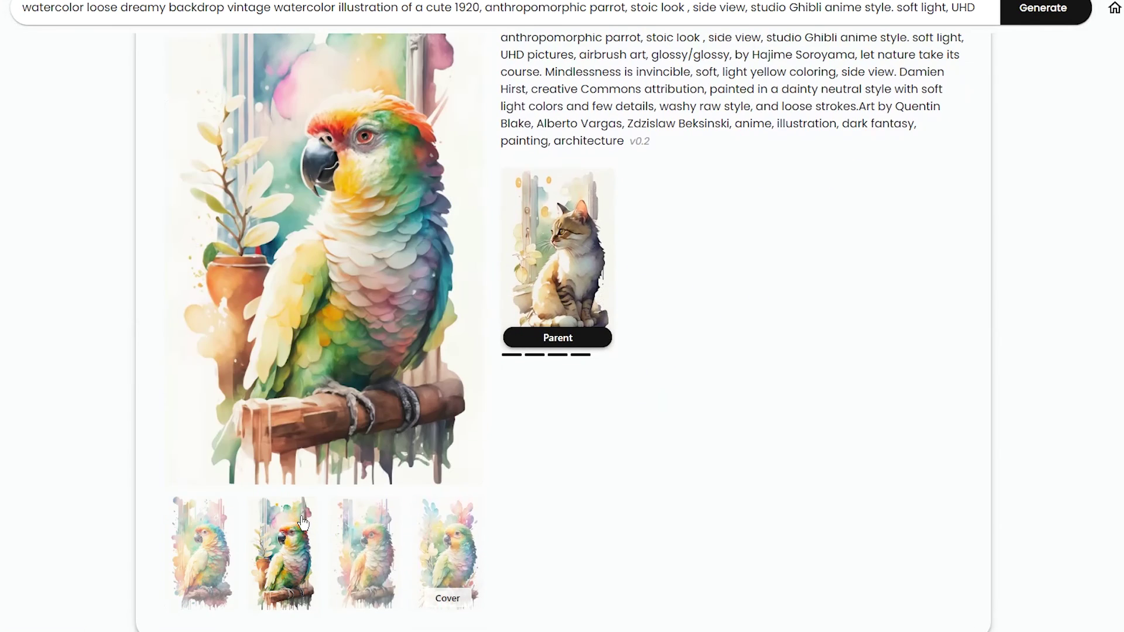
{"action": "left_click", "coordinate": [383, 543]}
{"action": "key", "text": "Right"}
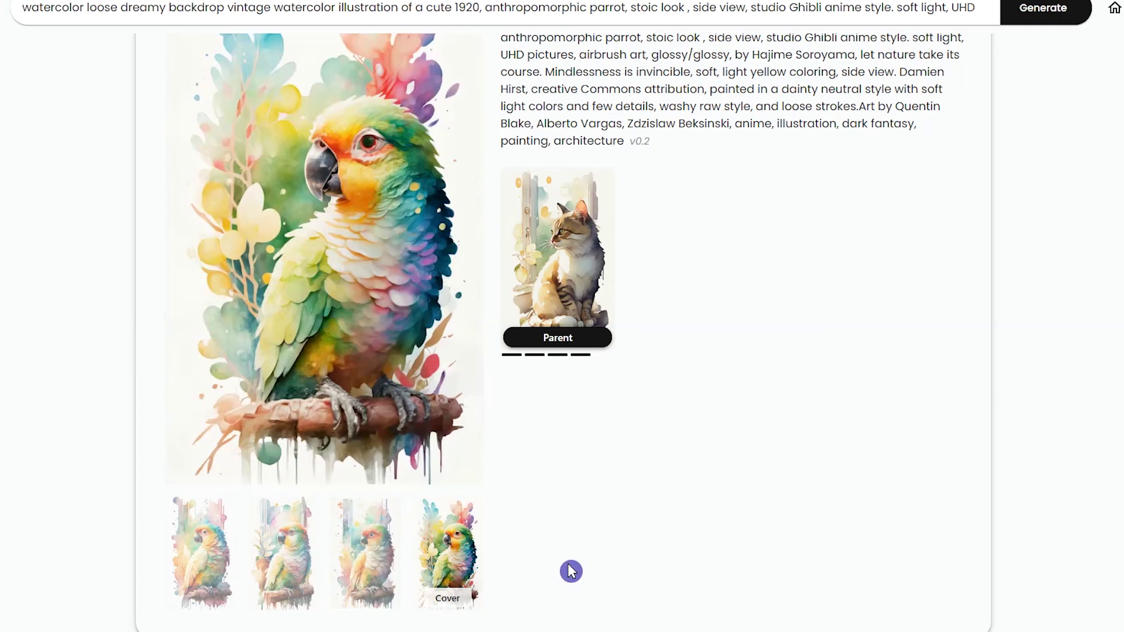
{"action": "key", "text": "Right"}
Select the full parrot prompt text, then close the detail view to show all four results
{"action": "scroll", "coordinate": [656, 516], "scroll_direction": "up", "scroll_amount": 1}
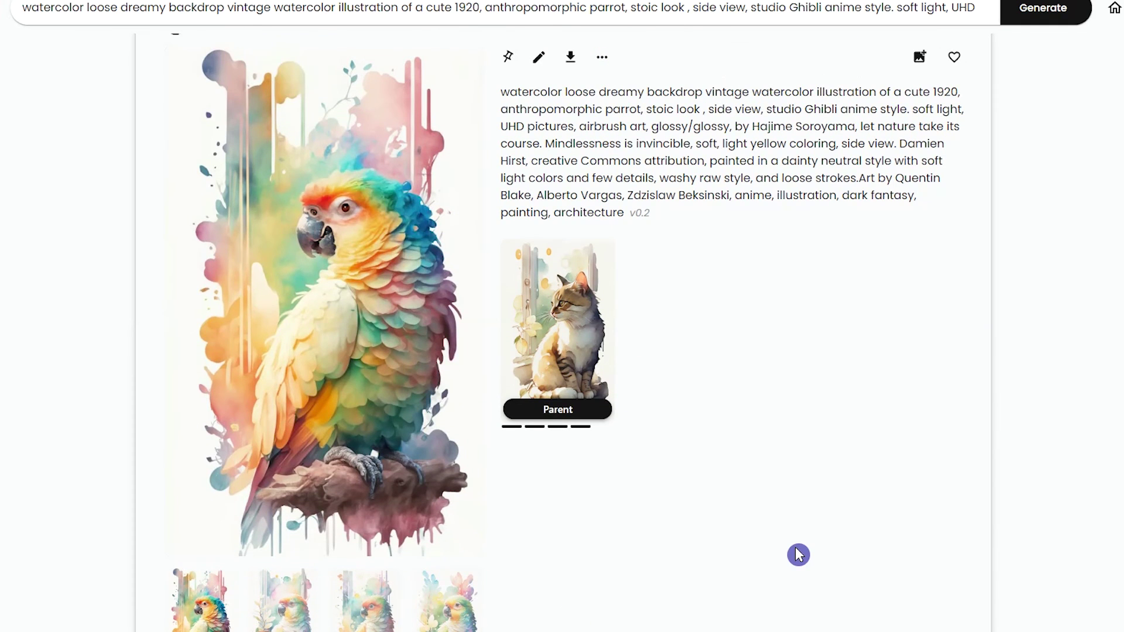
{"action": "left_click_drag", "start_coordinate": [501, 92], "coordinate": [704, 222]}
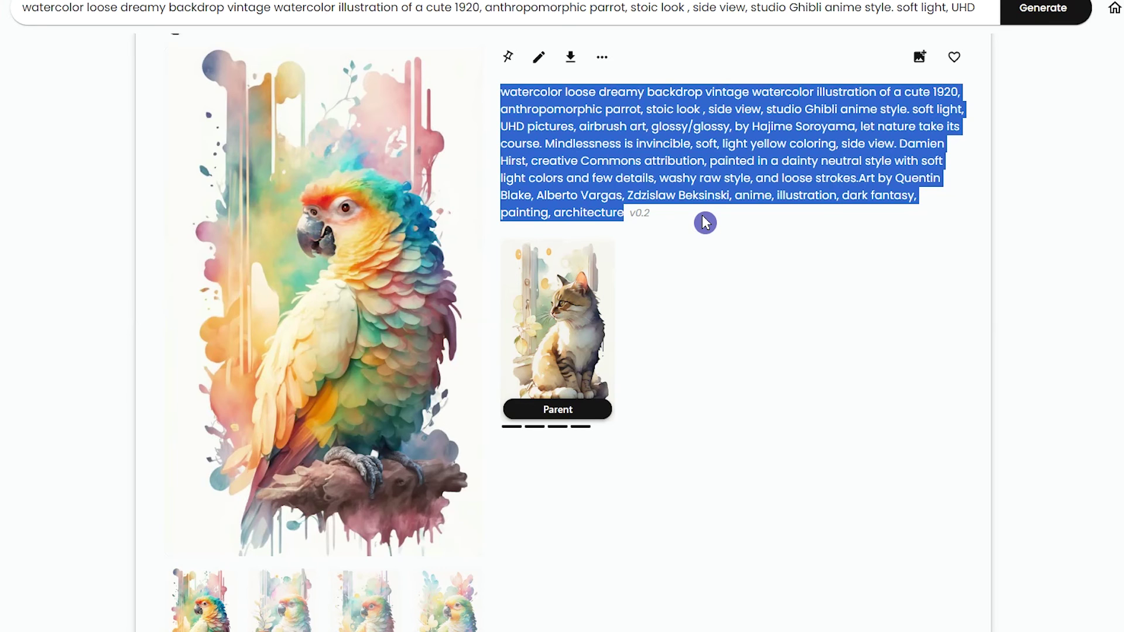
{"action": "left_click", "coordinate": [828, 230]}
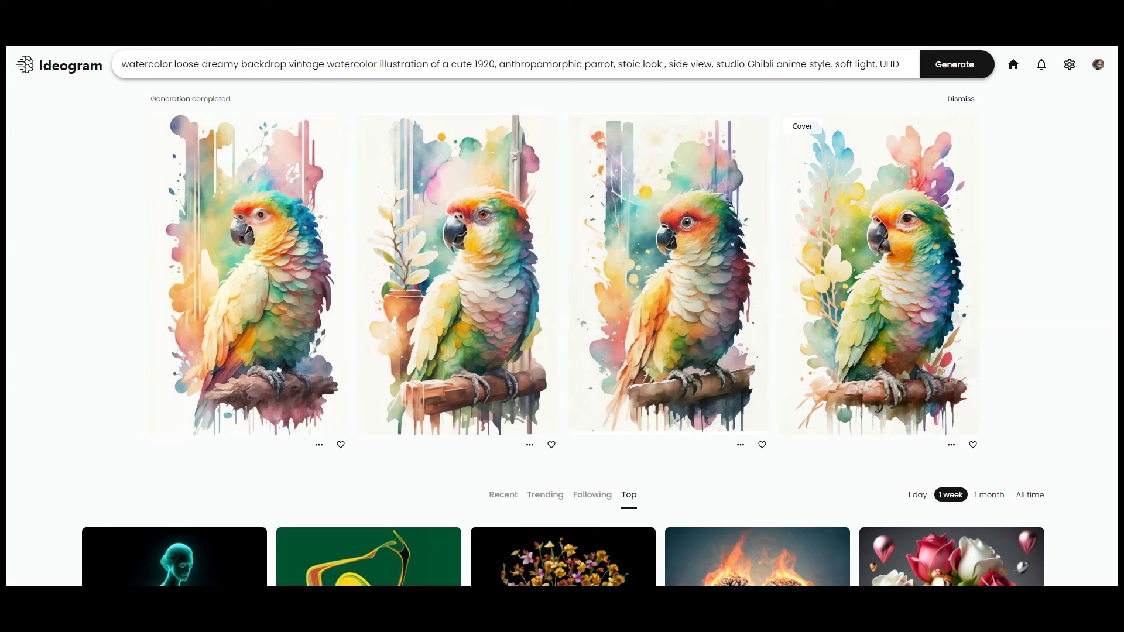
{"action": "scroll", "coordinate": [562, 337], "scroll_direction": "down", "scroll_amount": 10}
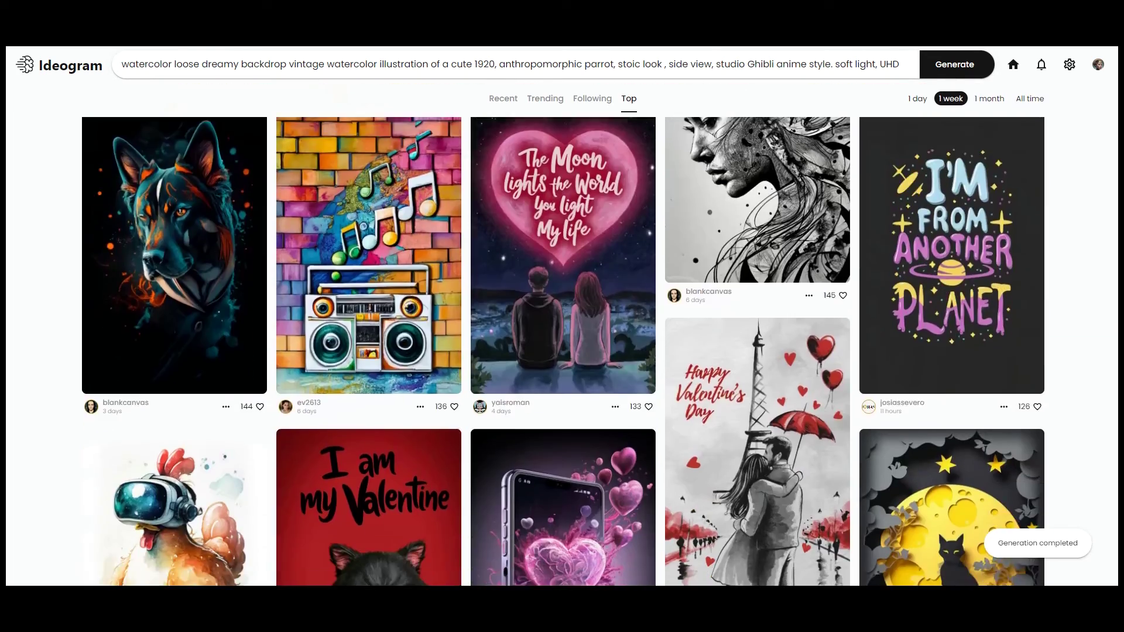
{"action": "scroll", "coordinate": [562, 351], "scroll_direction": "down", "scroll_amount": 12}
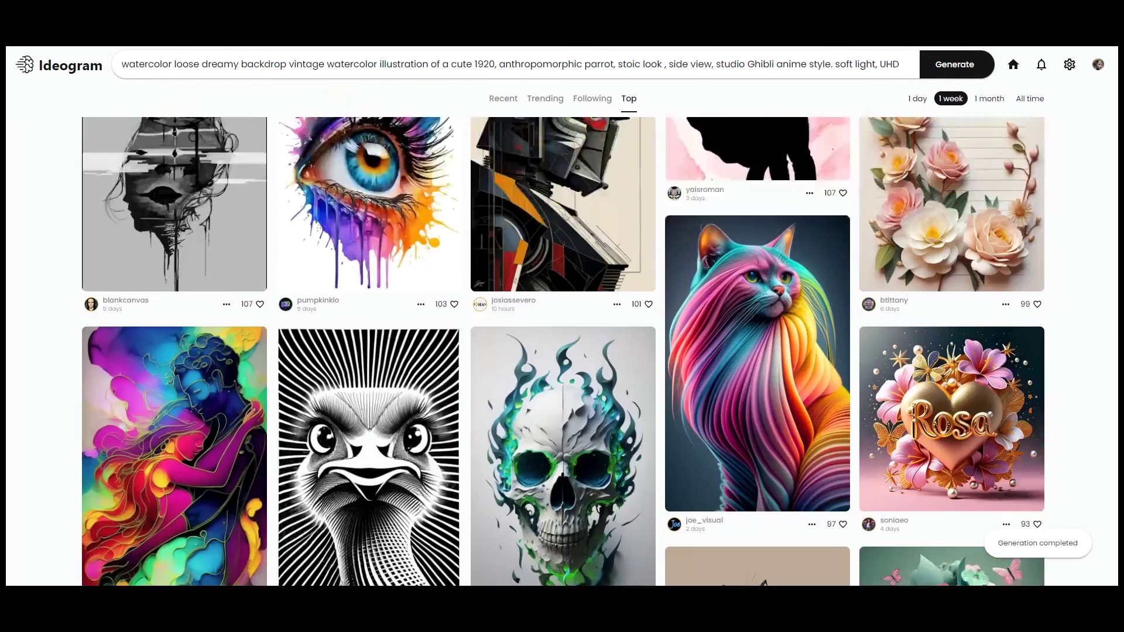
{"action": "scroll", "coordinate": [562, 351], "scroll_direction": "down", "scroll_amount": 12}
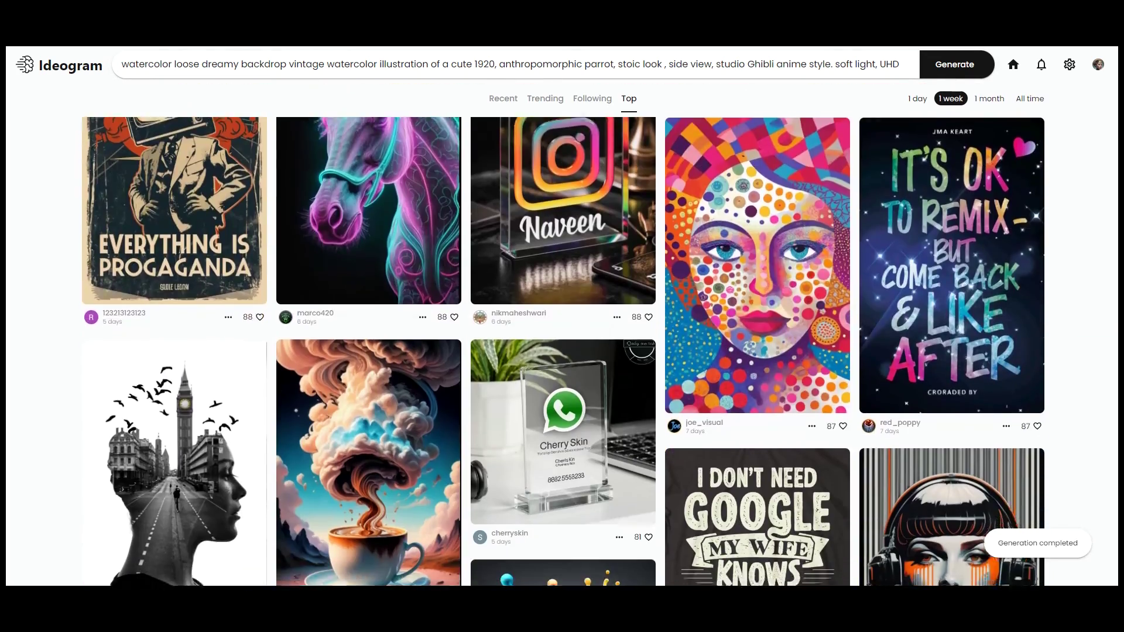
{"action": "scroll", "coordinate": [562, 352], "scroll_direction": "down", "scroll_amount": 4}
{"action": "scroll", "coordinate": [562, 351], "scroll_direction": "down", "scroll_amount": 4}
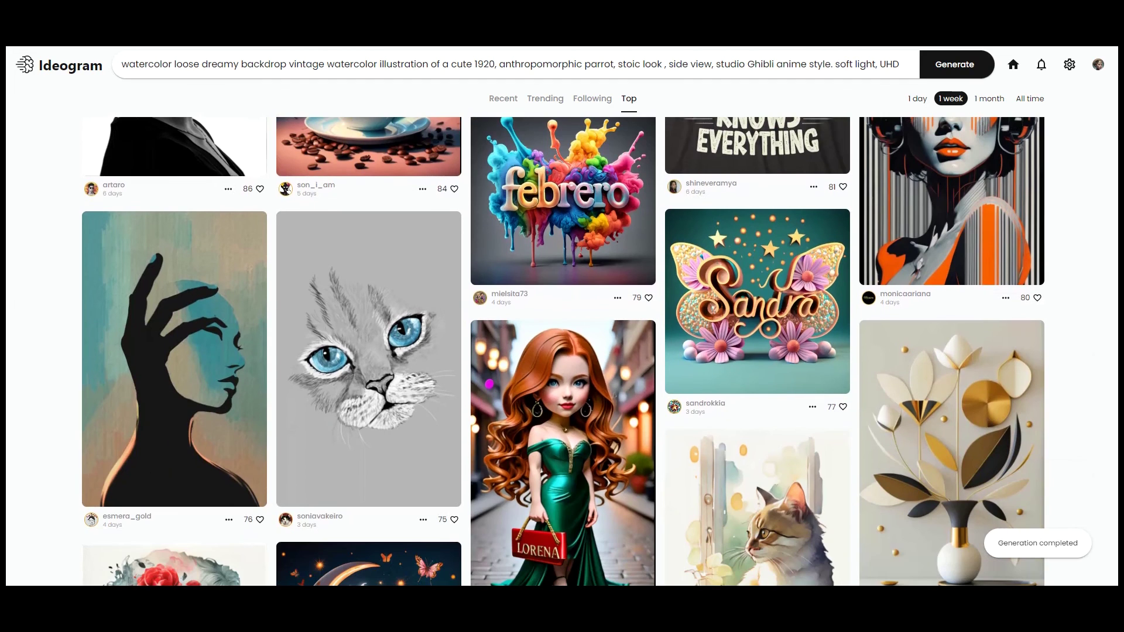